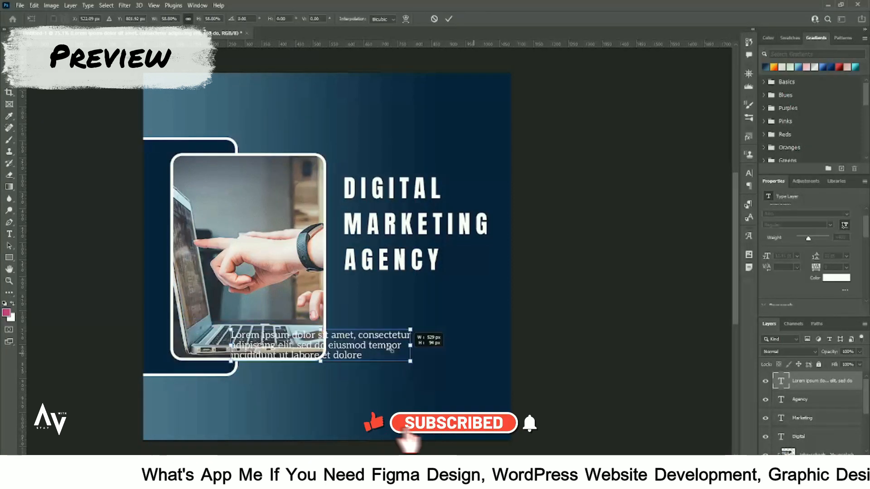
Create a 1080×1080 blank document and draw a tall rectangle on the left.
left_click_drag(433, 345, 440, 294)
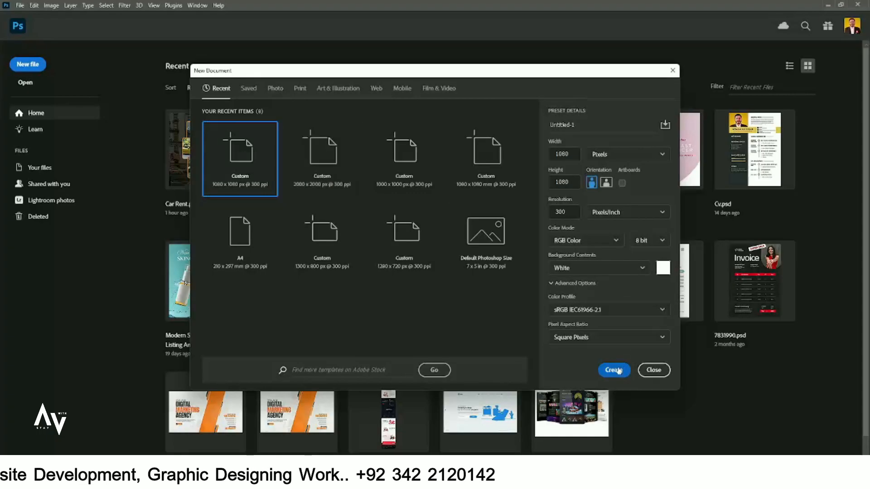
left_click(615, 368)
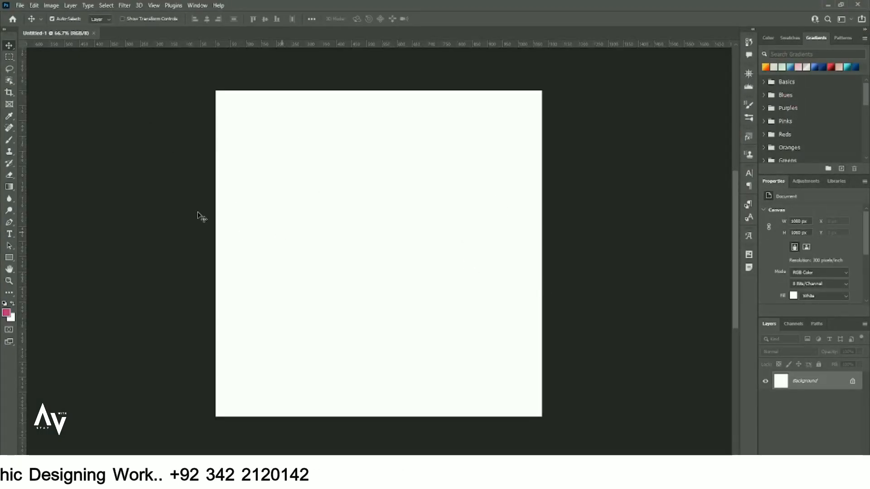
left_click(10, 259)
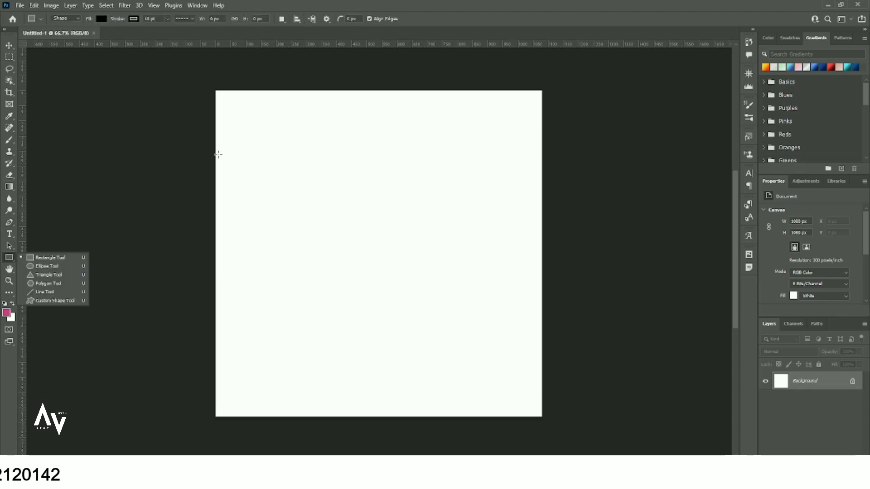
mouse_move(243, 146)
left_mouse_down()
mouse_move(369, 325)
mouse_move(324, 363)
mouse_move(328, 385)
mouse_move(353, 349)
mouse_move(361, 357)
mouse_move(349, 358)
left_mouse_up()
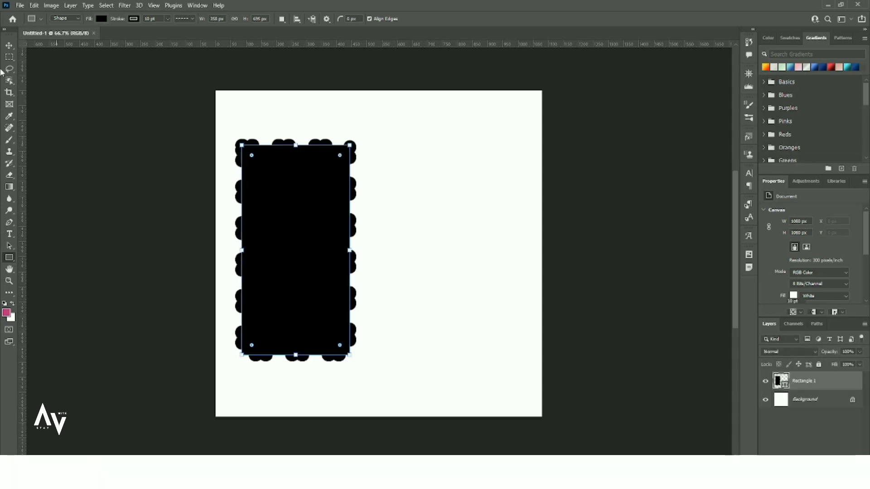
Remove the rectangle's outline by setting its stroke to none.
left_click(180, 19)
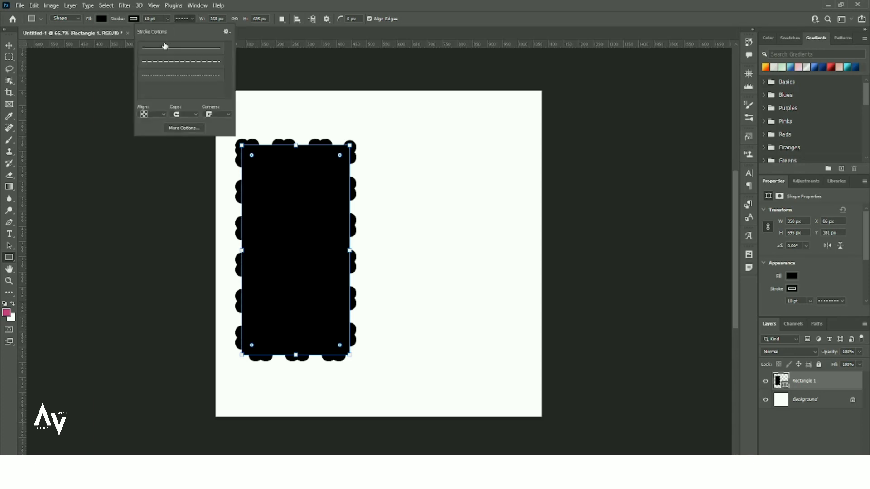
left_click(167, 48)
left_click(145, 23)
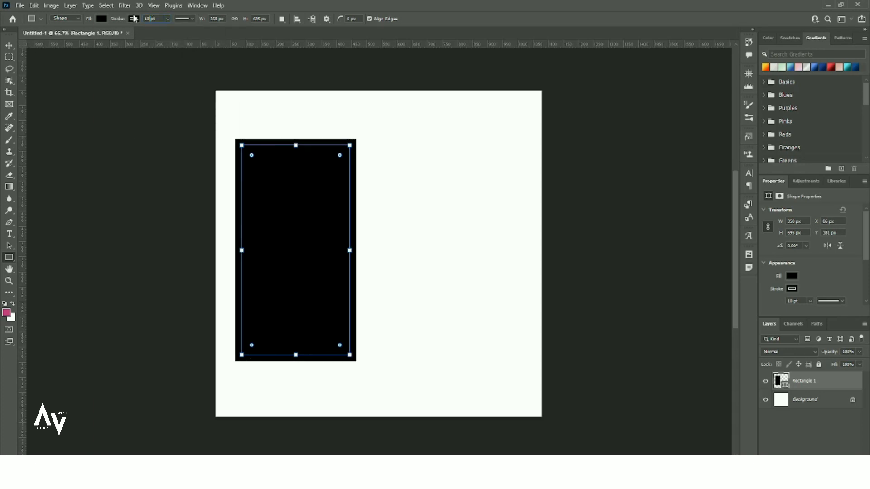
left_click(134, 19)
left_click(82, 39)
left_click(283, 208)
Move the black rectangle against the canvas's left edge.
key("v")
mouse_move(284, 208)
left_mouse_down()
mouse_move(262, 223)
mouse_move(264, 239)
mouse_move(262, 210)
mouse_move(265, 219)
left_mouse_up()
scroll(802, 285, "down", 3)
scroll(803, 284, "down", 1)
Round the top-right and bottom-right corners to 30 px, then Alt-drag a duplicate rightward.
left_click(815, 248)
type("30")
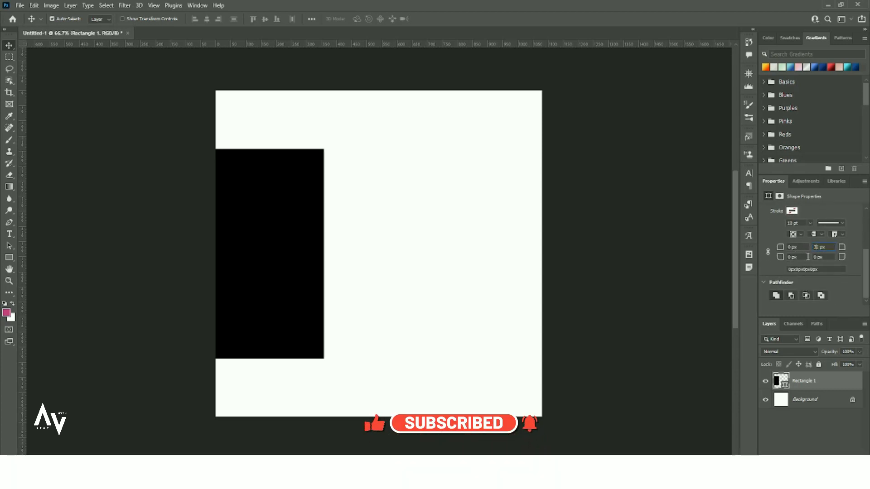
left_click(813, 257)
type("3")
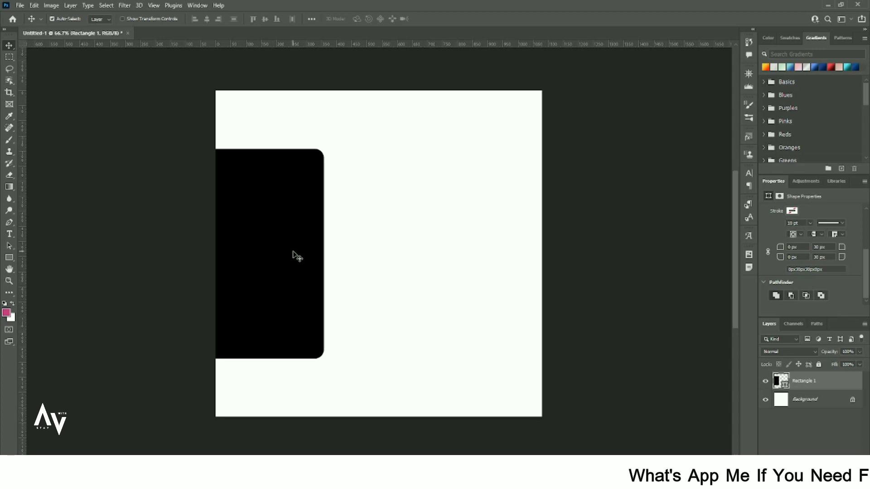
left_click_drag(293, 255, 353, 259)
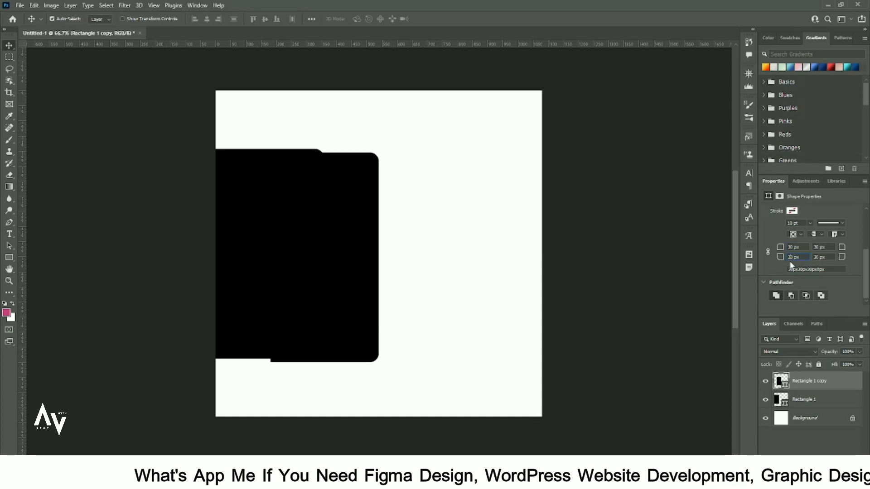
scroll(831, 250, "up", 1)
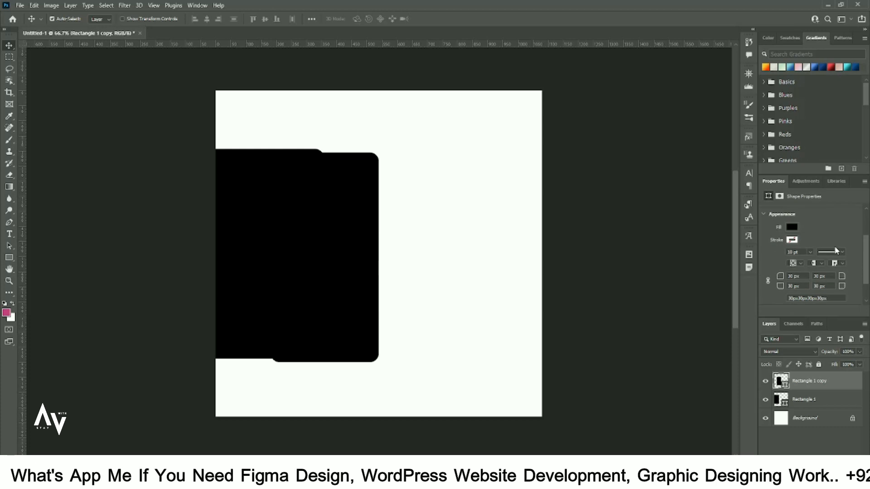
Fill the front rectangle dark grey and shrink it slightly, shifting it left.
left_click(791, 228)
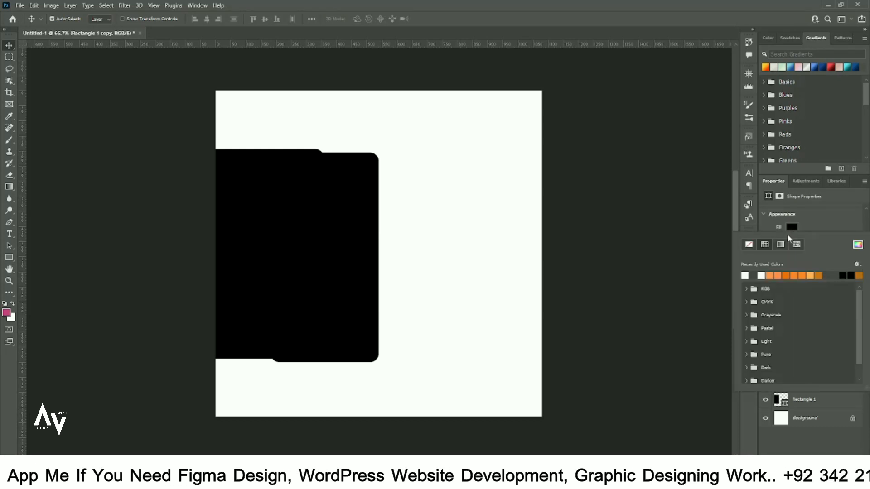
left_click(758, 275)
left_click(8, 47)
left_click_drag(320, 209, 322, 206)
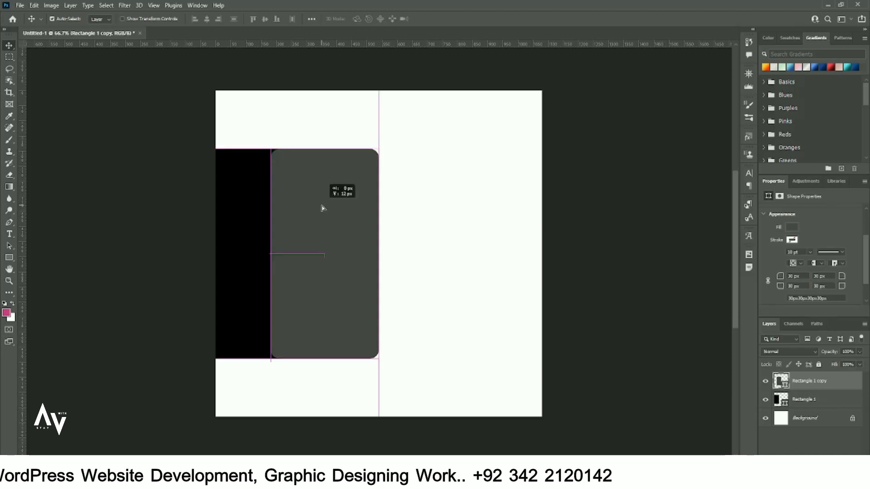
key("ctrl+t")
left_click_drag(378, 149, 372, 163)
mouse_move(338, 225)
left_mouse_down()
mouse_move(330, 235)
mouse_move(339, 235)
left_mouse_up()
key("Return")
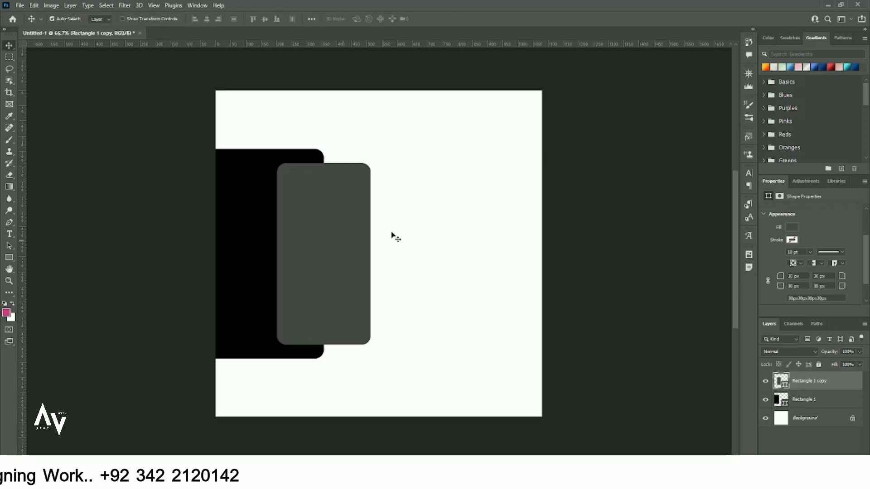
Narrow the black back rectangle and widen the grey one to the right.
left_click(250, 227, "ctrl")
key("ctrl+t")
left_click_drag(326, 253, 290, 262)
key("Return")
key("ctrl+t")
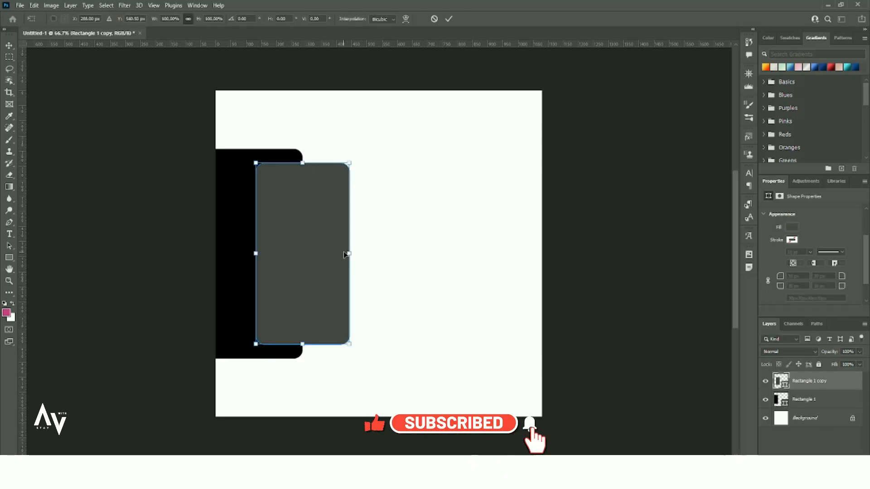
left_click_drag(349, 254, 378, 253)
key("Return")
left_click(407, 246)
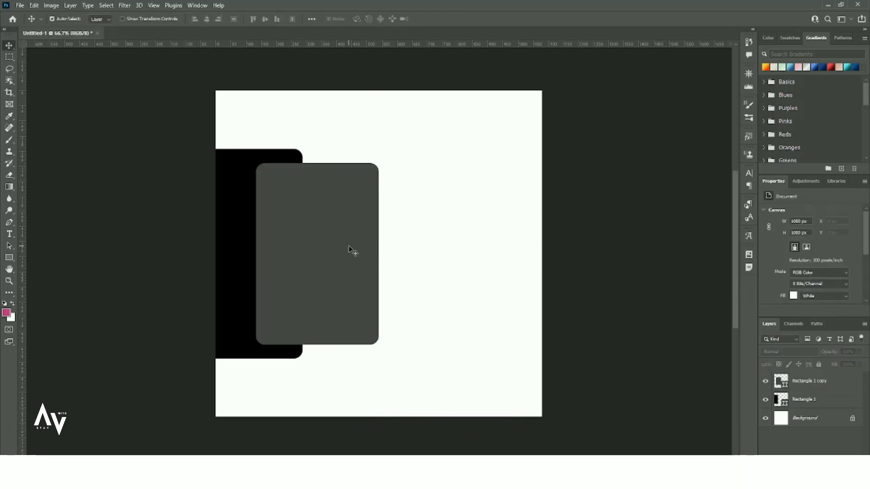
left_click(349, 250)
Give the grey rectangle a white outline 2 pt thick.
left_click(791, 289)
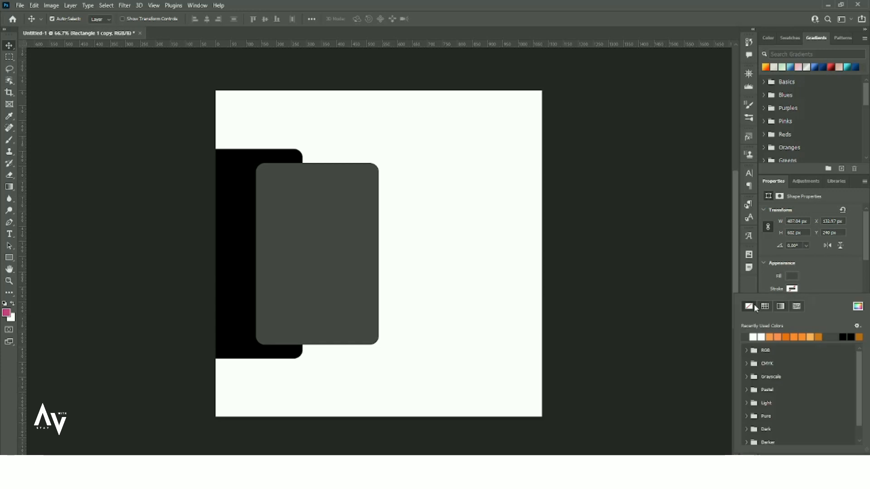
left_click(823, 289)
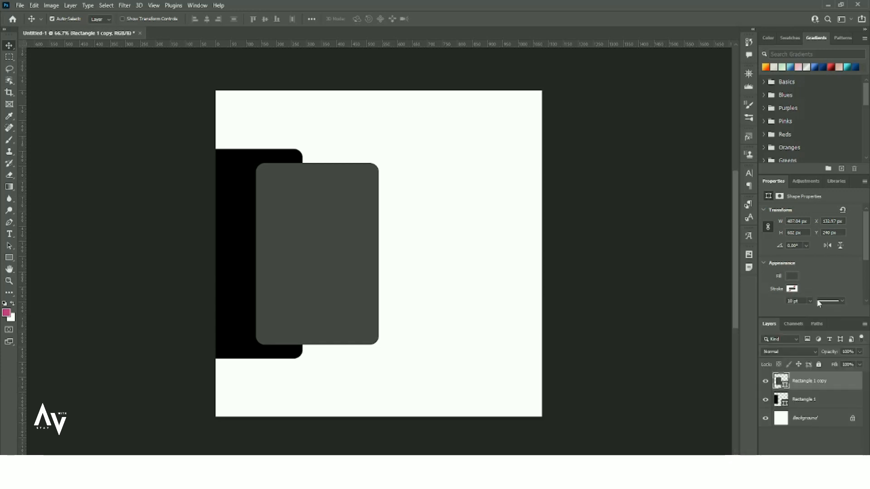
left_click(793, 290)
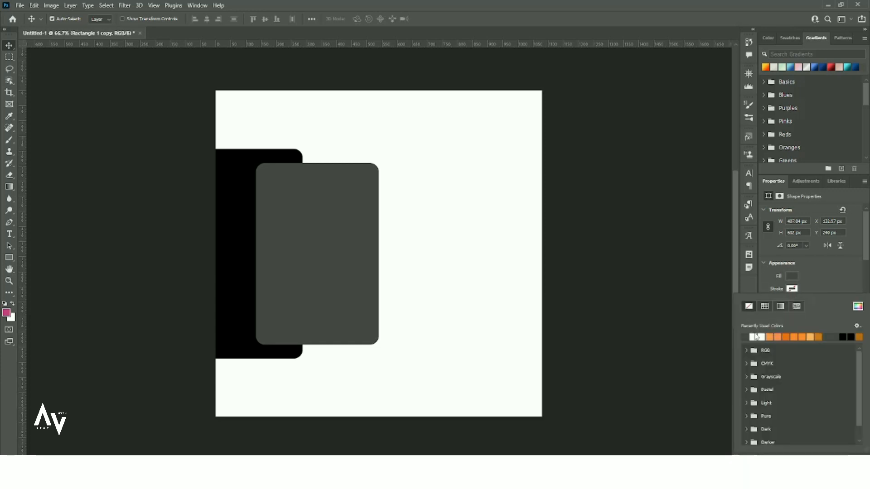
left_click(756, 337)
left_click(825, 285)
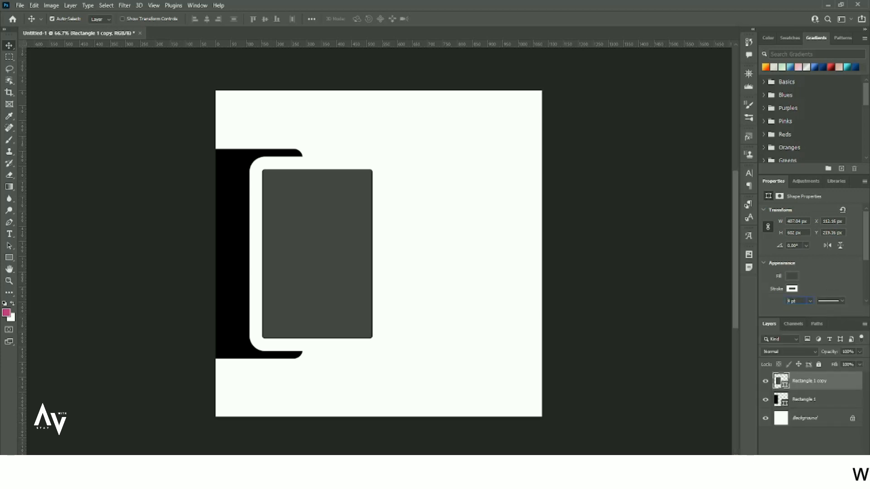
type("4")
key("Return")
key("Down")
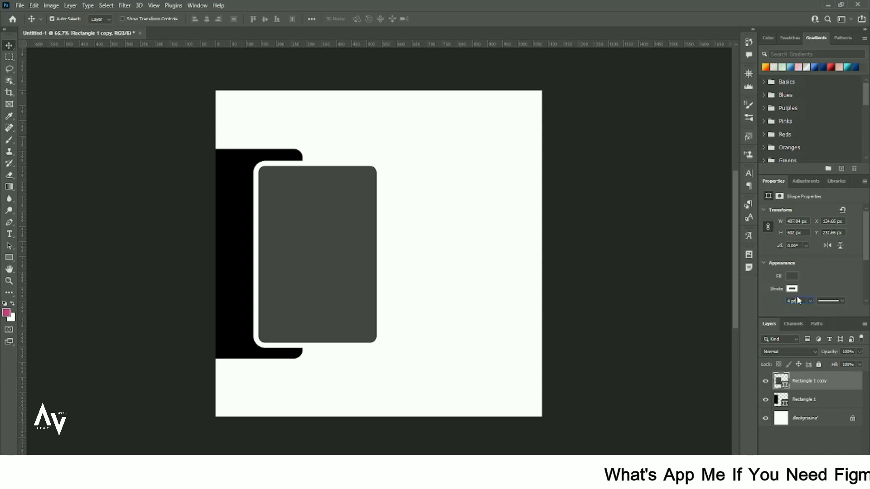
type("2")
key("Return")
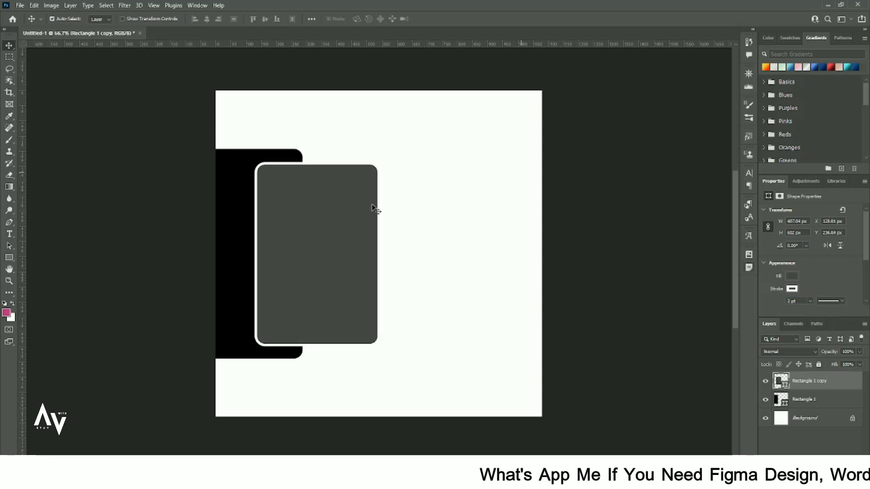
left_click(23, 5)
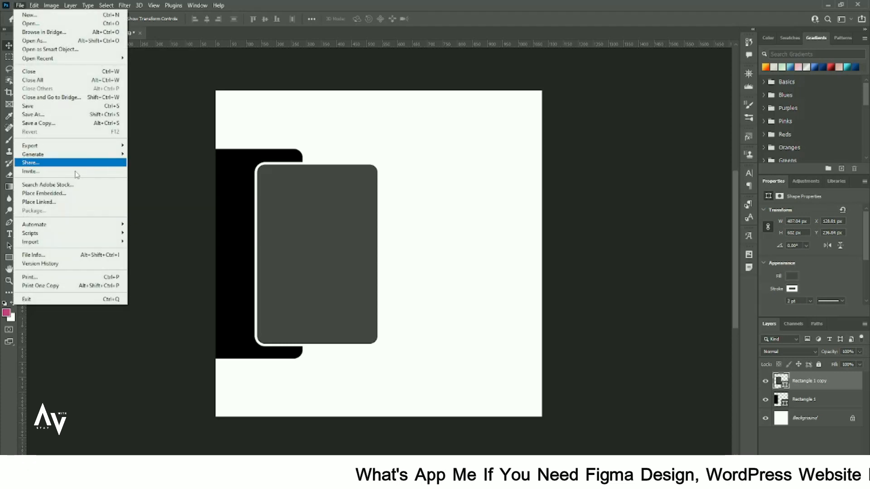
Place the laptop photo embedded, scale it down, and clip it into the rounded rectangle.
left_click(77, 192)
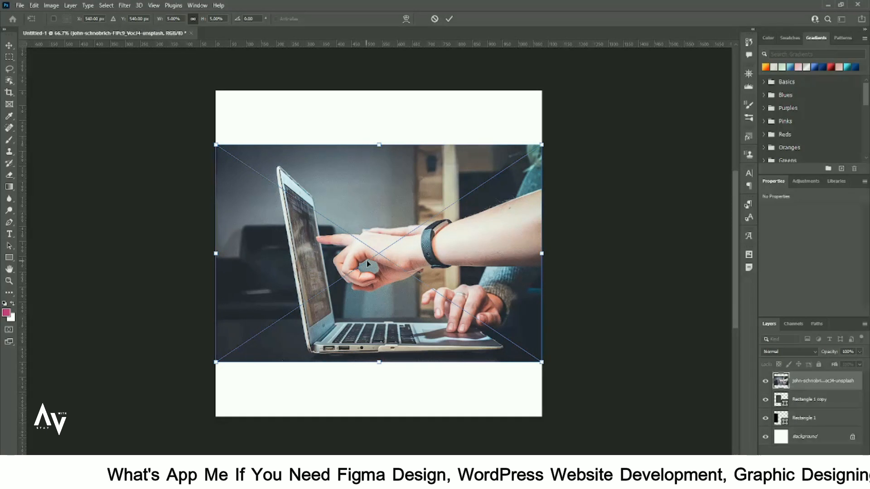
left_click_drag(542, 363, 513, 361)
left_click_drag(447, 317, 402, 317)
key("Return")
left_click(851, 399)
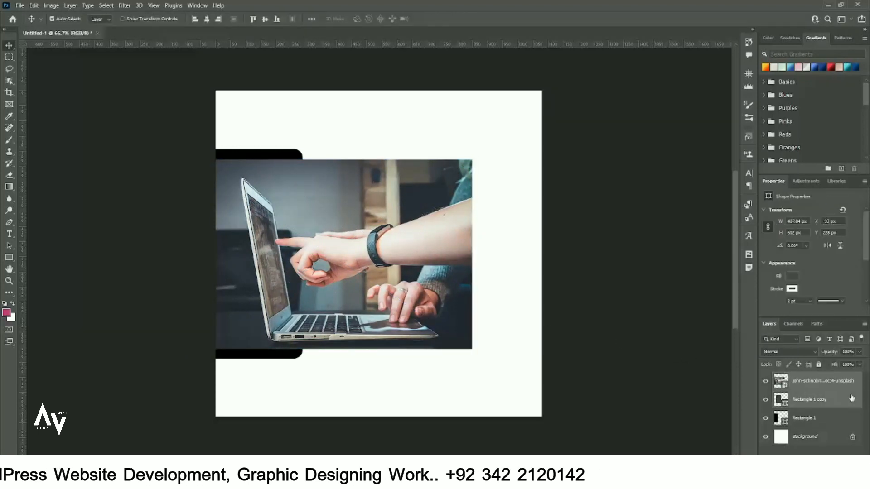
left_click(854, 387, "alt")
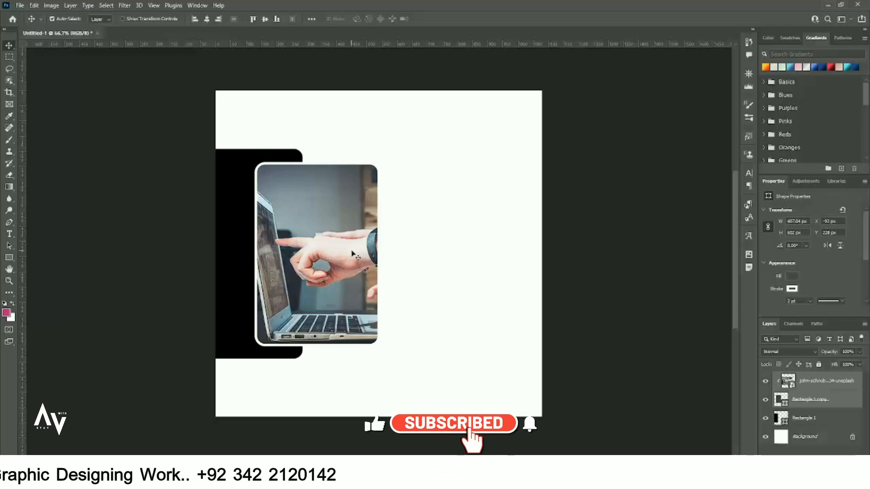
Widen the photo frame to the right and unlock the Background layer.
left_click(477, 315)
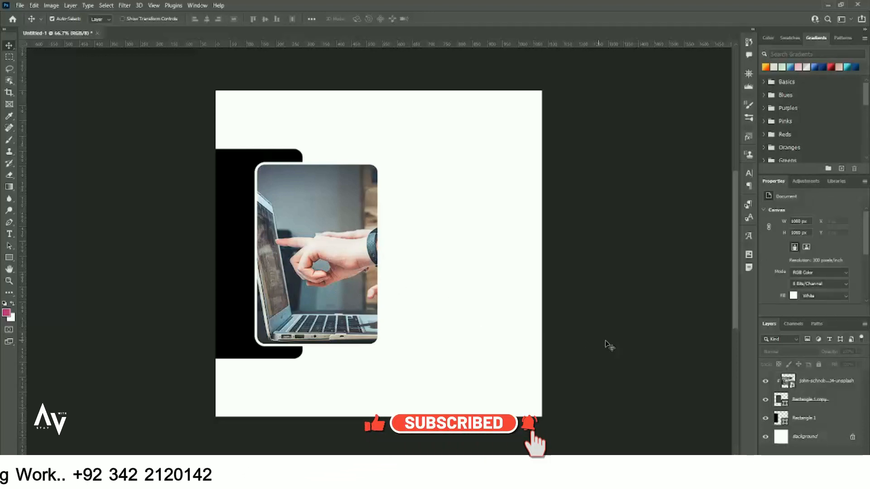
left_click(844, 403)
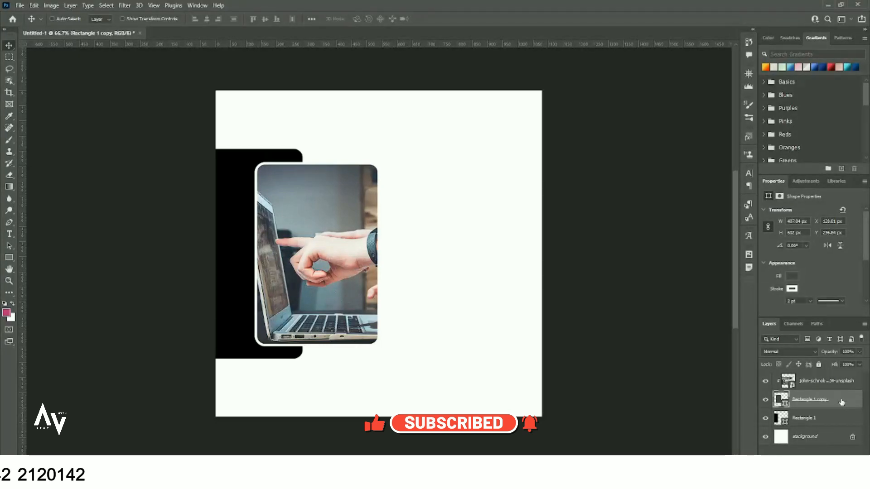
key("ctrl+t")
left_click_drag(378, 254, 396, 255)
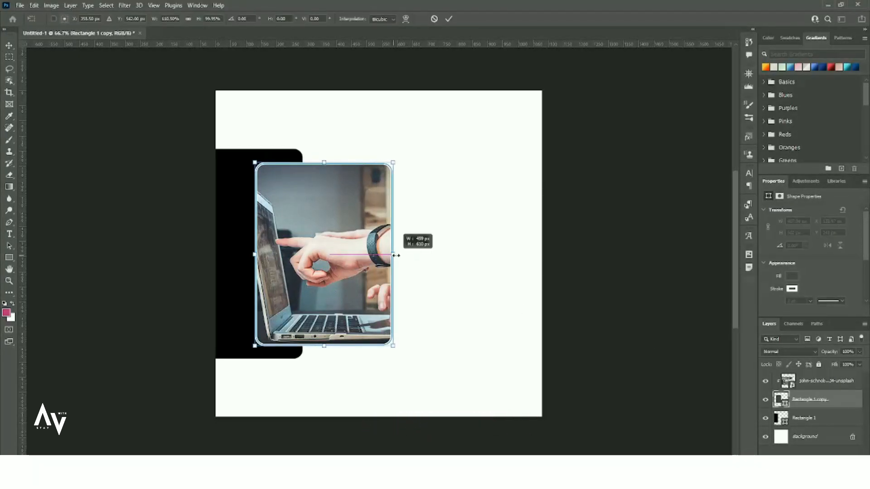
key("Return")
left_click(436, 288)
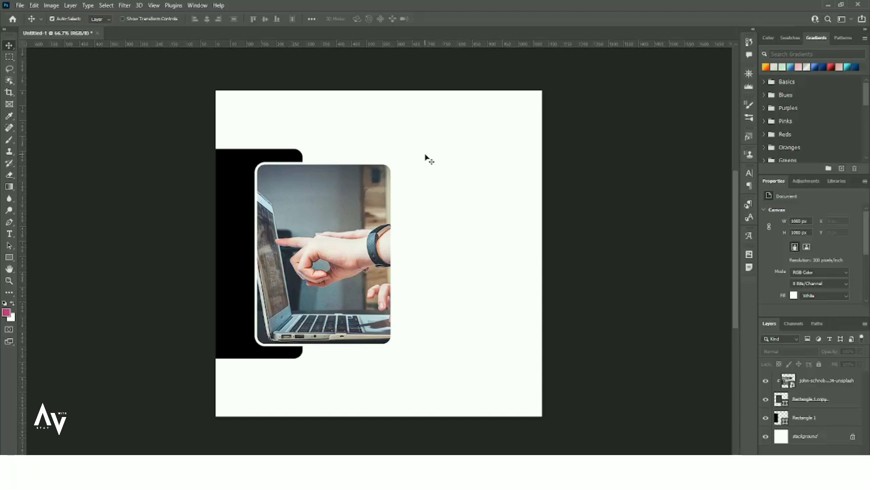
left_click(850, 438)
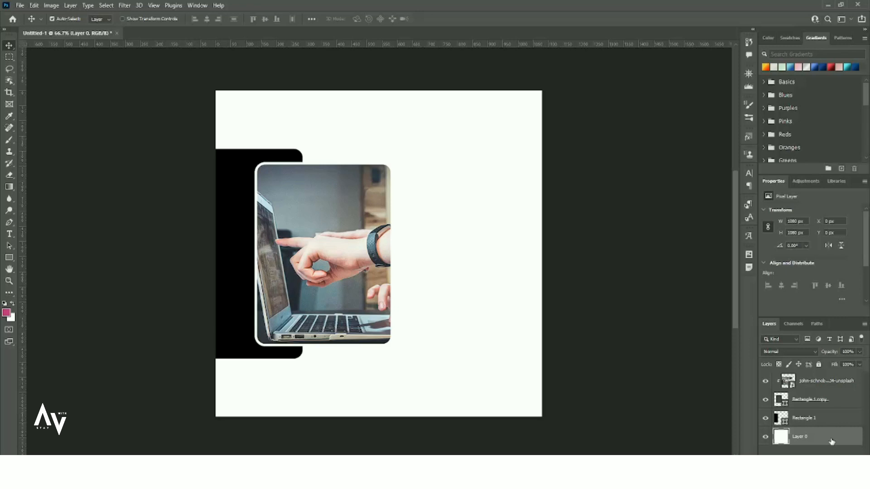
Add a Gradient Overlay to the background layer and browse to the Blues presets.
double_click(830, 439)
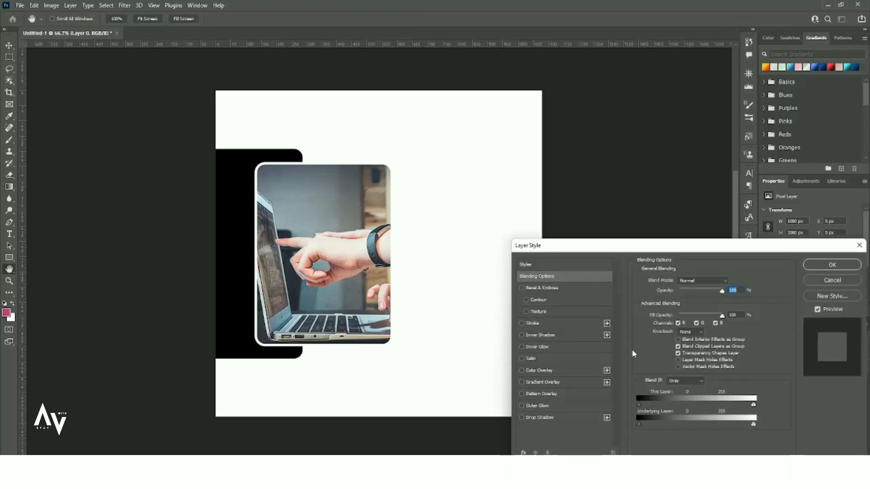
left_click(560, 382)
left_click_drag(591, 249, 577, 171)
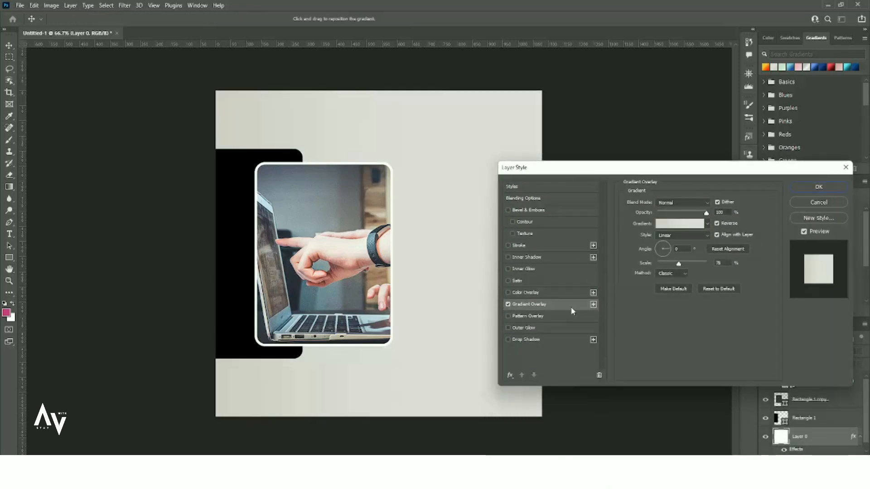
left_click(687, 224)
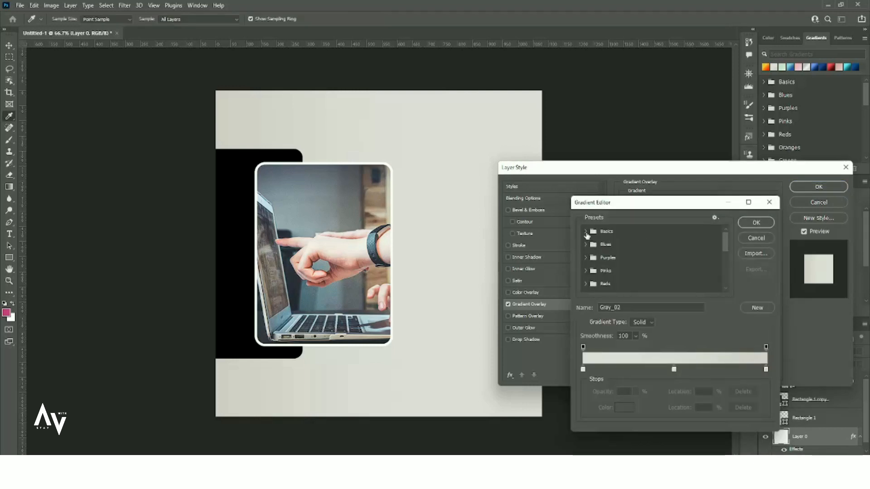
left_click(585, 232)
left_click(585, 232)
left_click(586, 244)
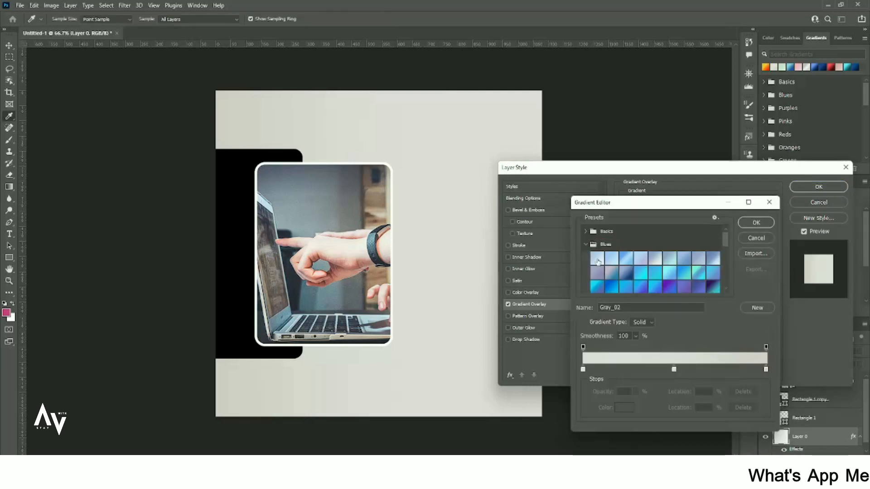
Apply the dark navy Blue_30 gradient and confirm the layer style.
left_click(644, 275)
left_click(652, 273)
scroll(650, 276, "down", 1)
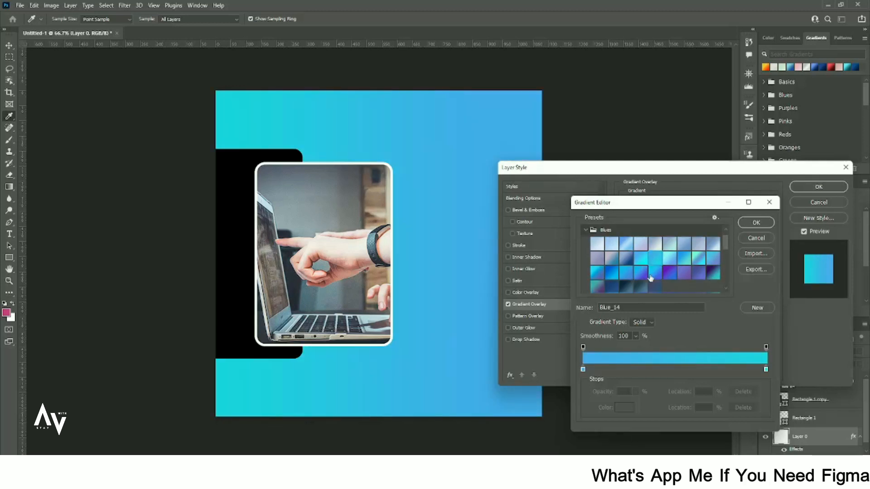
left_click(640, 286)
left_click(627, 286)
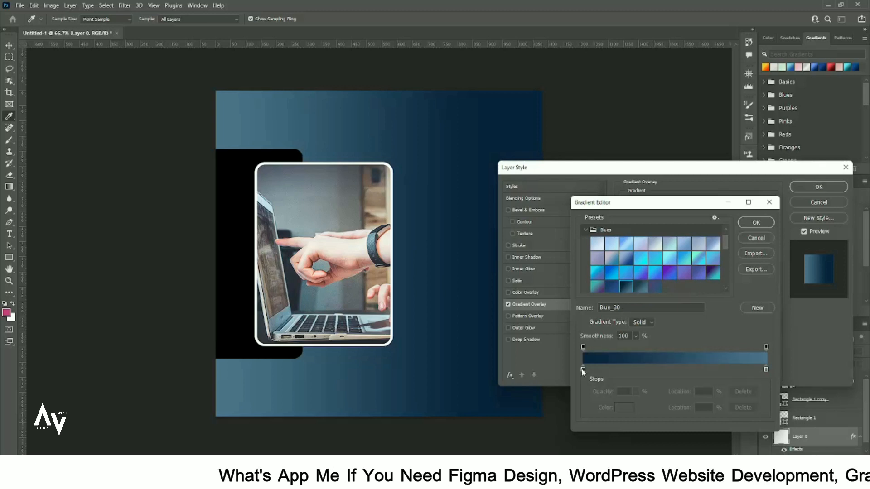
left_click(756, 222)
left_click(819, 186)
key("v")
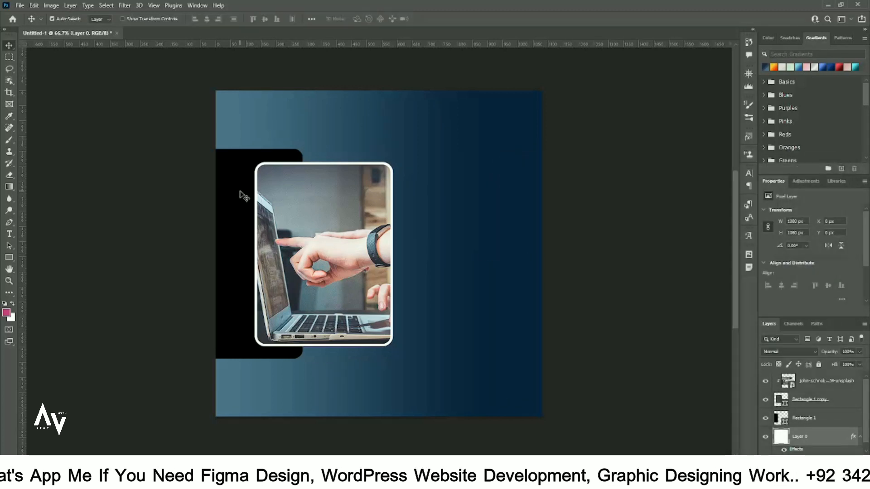
left_click(243, 196)
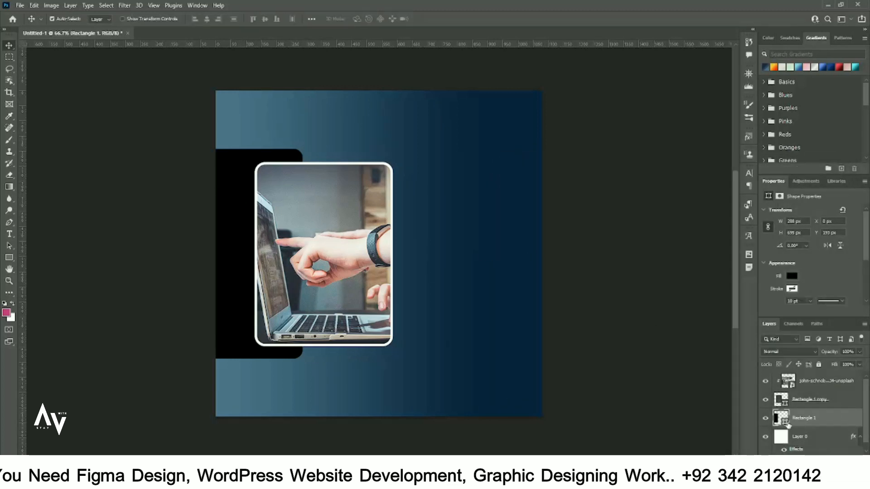
Fill the back panel dark navy sampled from the gradient, with a white 2 pt stroke.
double_click(787, 424)
left_click(540, 235)
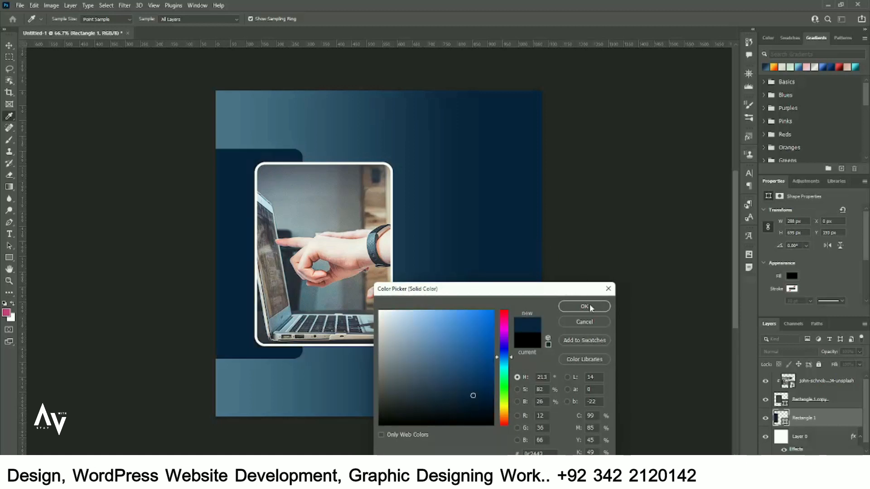
left_click(584, 307)
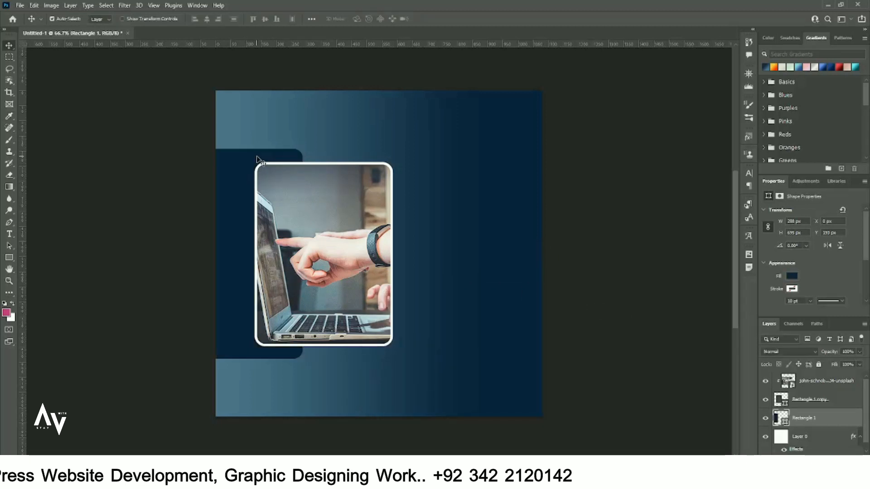
left_click(792, 289)
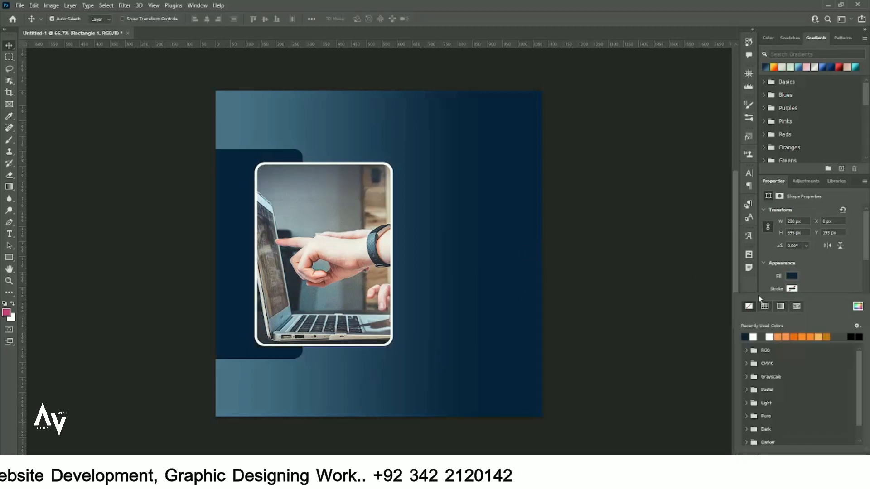
left_click(753, 337)
left_click(817, 281)
left_click(790, 301)
double_click(790, 300)
key("BackSpace")
type("2")
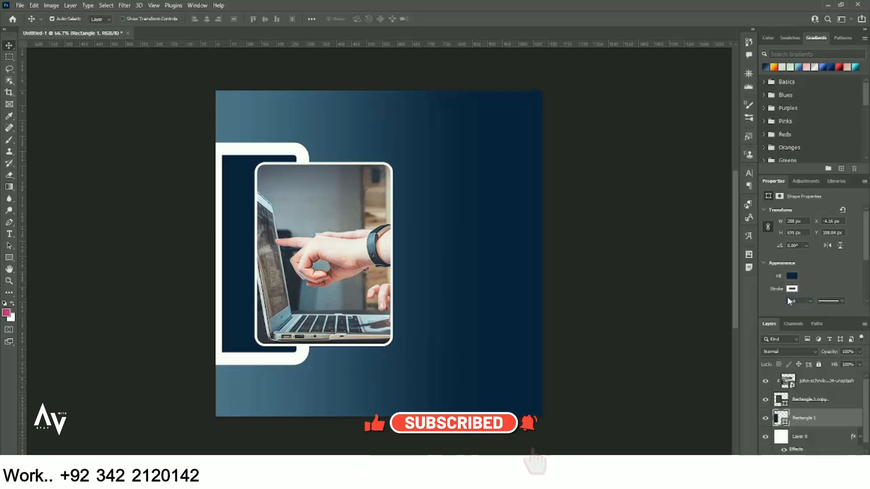
key("Return")
Nudge the back panel left and move the photo frame left to X −142 px.
left_click(660, 222)
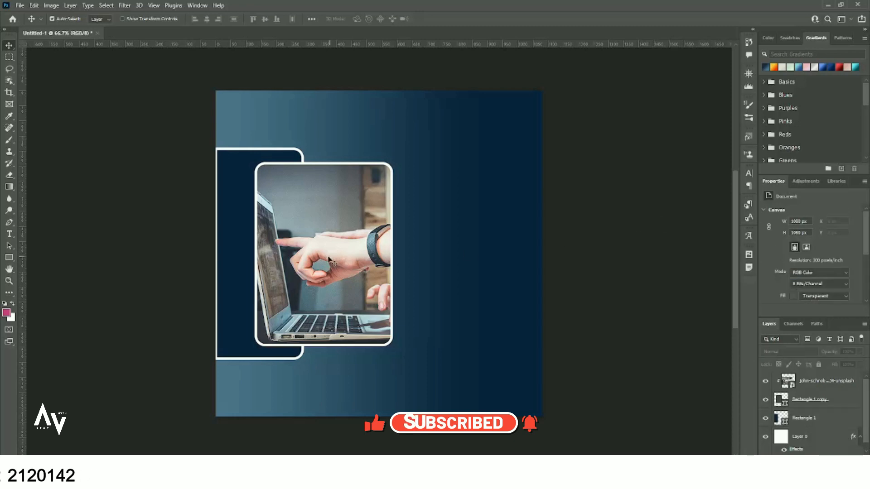
left_click(236, 242)
key("shift+Left")
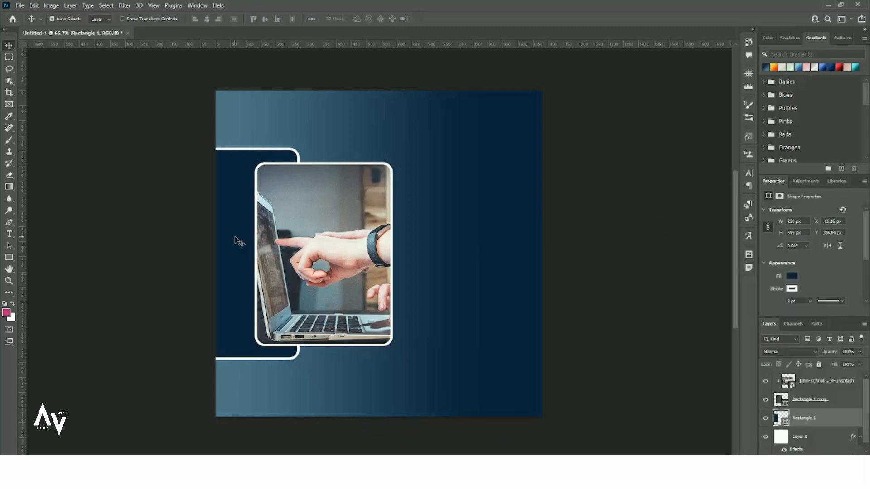
left_click(306, 255, "ctrl")
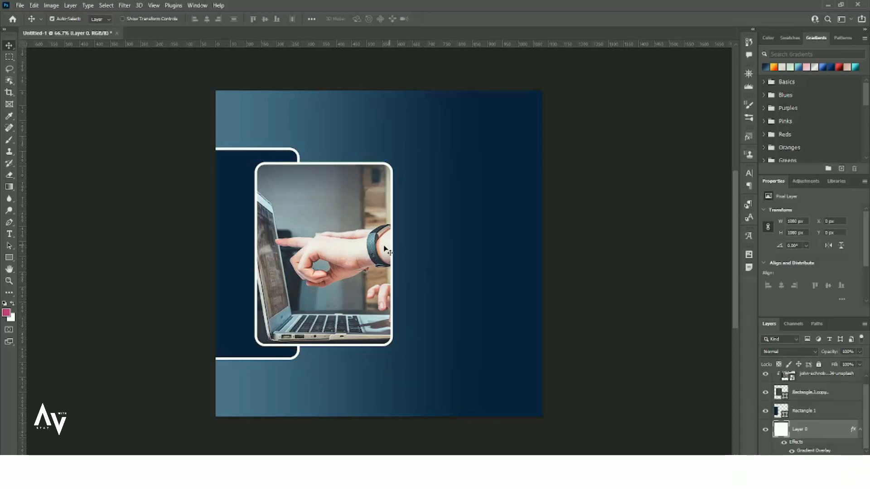
left_click(838, 399)
left_click_drag(352, 248, 336, 249)
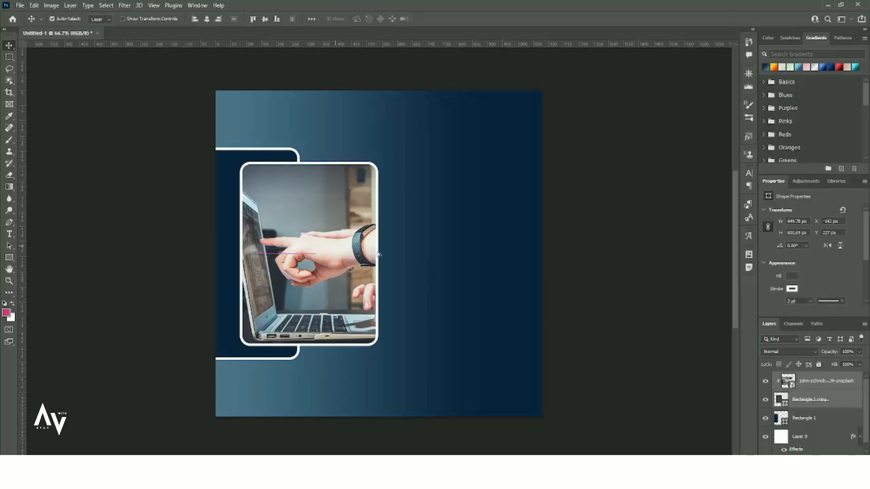
left_click(460, 258)
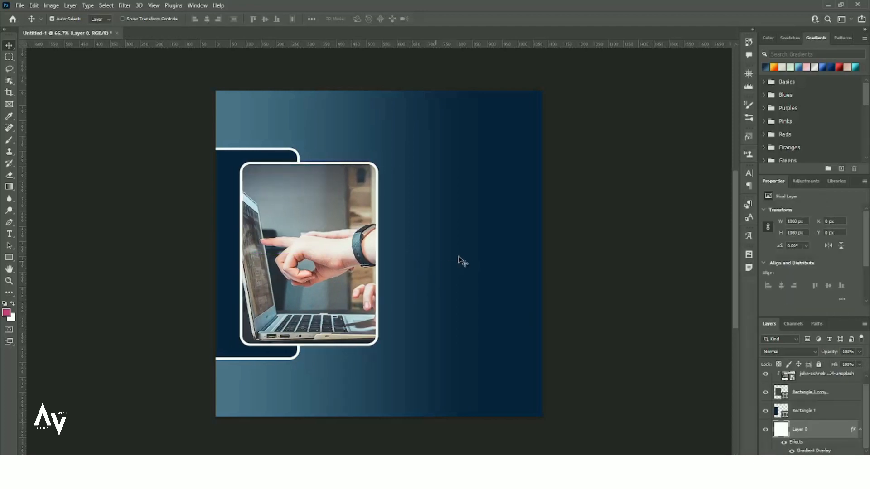
left_click(9, 234)
Type DIGITAL in white on a new text layer right of the photo.
scroll(863, 446, "up", 2)
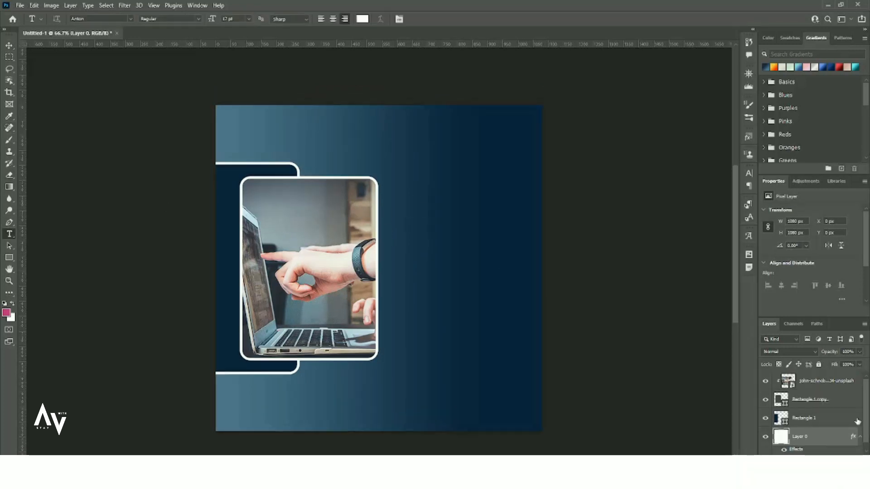
left_click(843, 385)
left_click(842, 461)
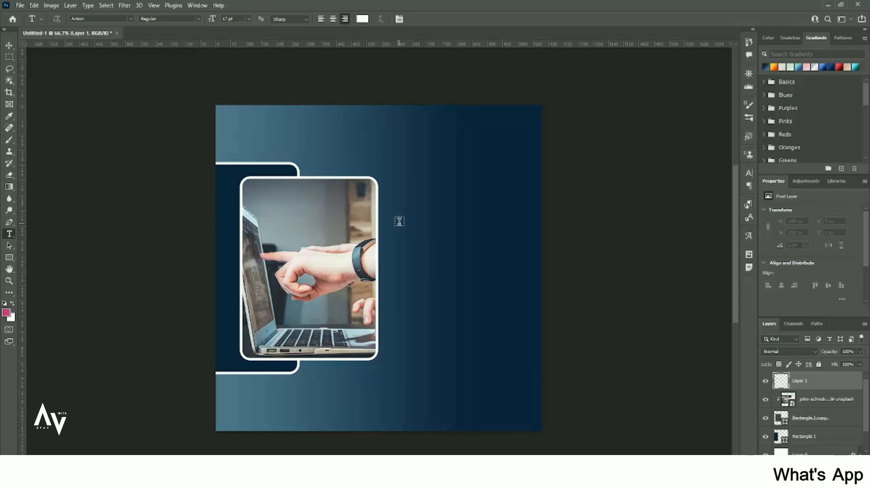
left_click(401, 221)
type("DID")
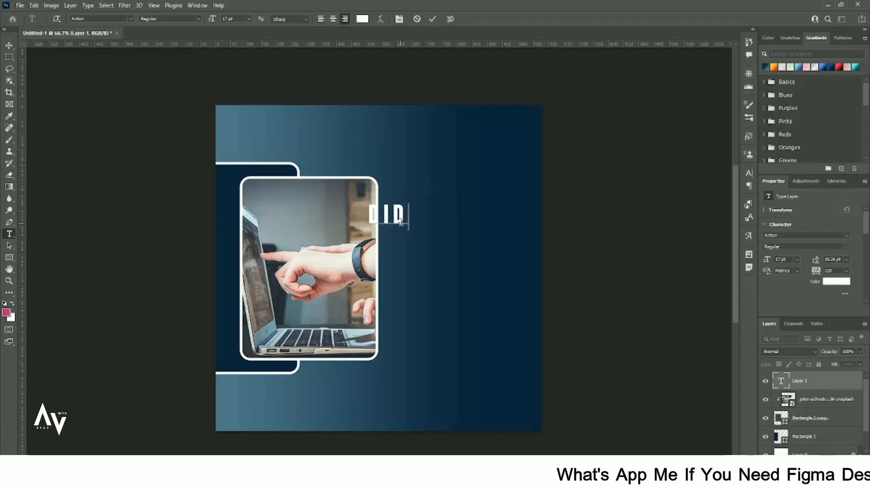
key("BackSpace")
type("GITAL")
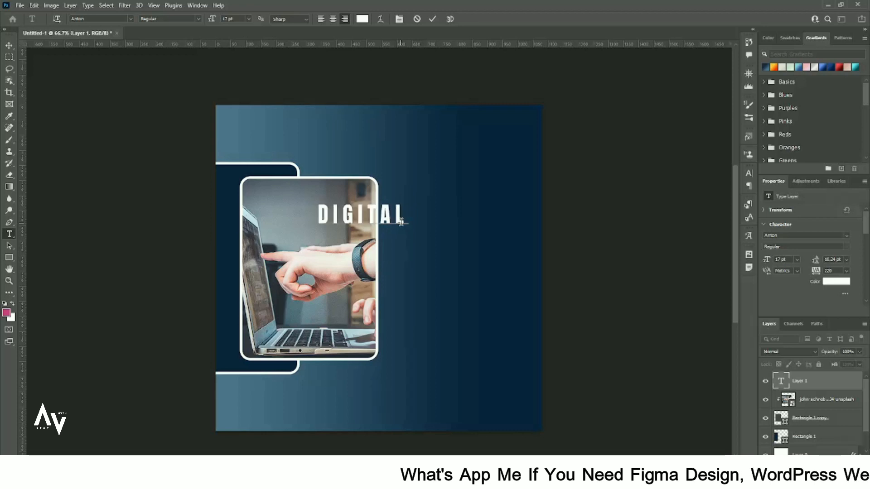
key("ctrl+Return")
key("v")
left_click_drag(395, 223, 459, 247)
Duplicate the DIGITAL line as MARKETING, aligned beneath it.
left_click_drag(460, 247, 461, 247)
double_click(460, 245)
type("MA")
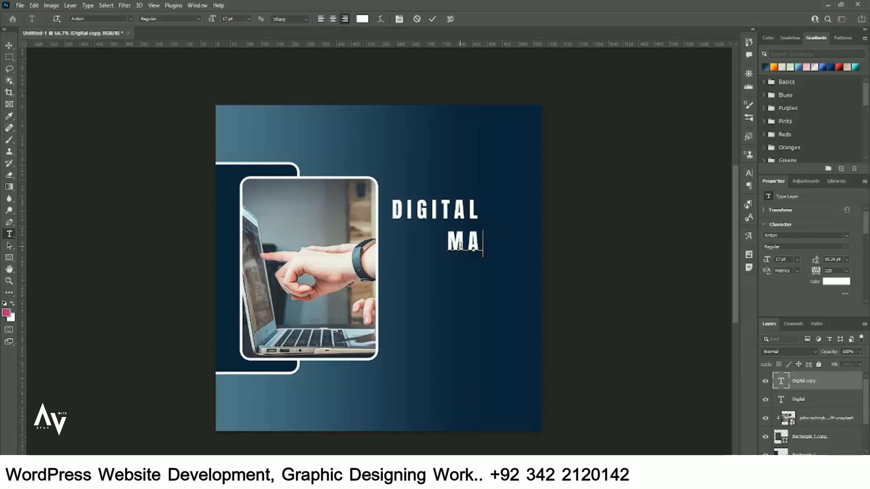
type("RKETING")
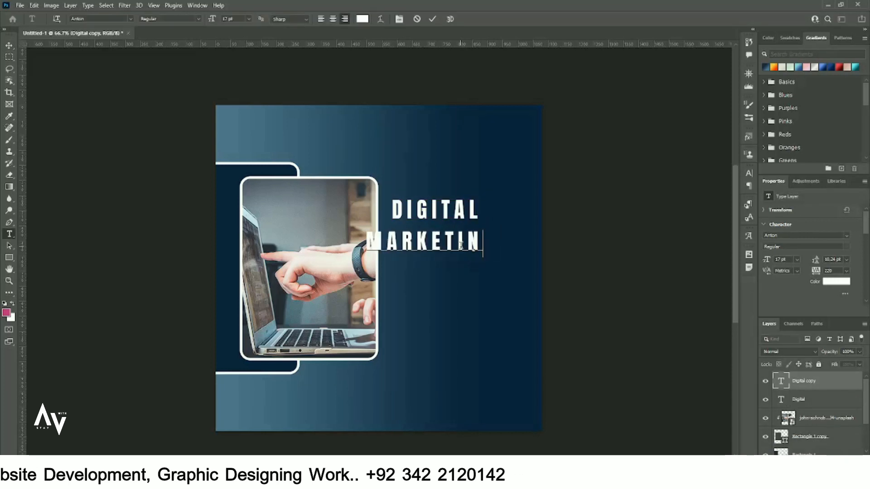
left_click(9, 46)
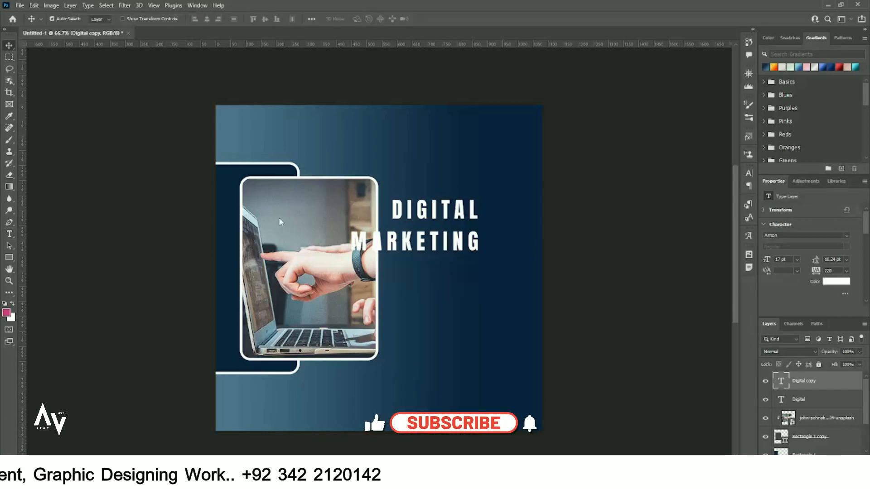
left_click_drag(421, 247, 459, 270)
Add a third line AGENCY under MARKETING and drag out a vertical alignment guide.
double_click(459, 271)
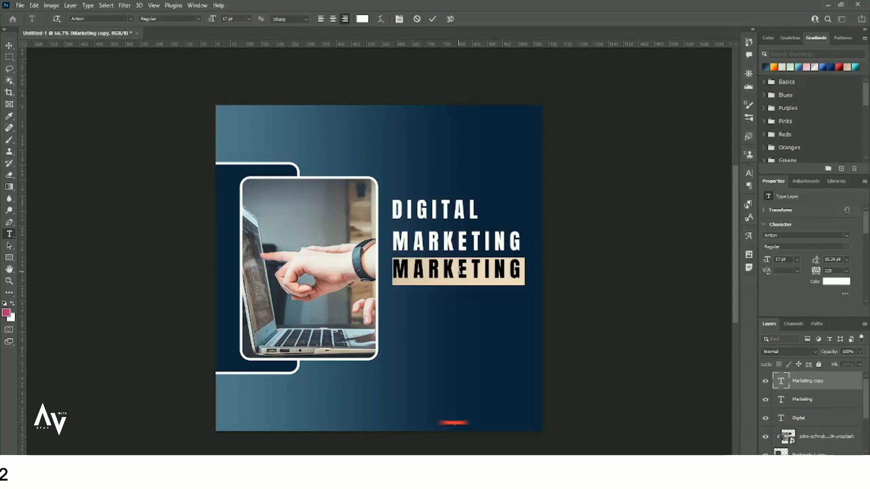
type("AGENCY")
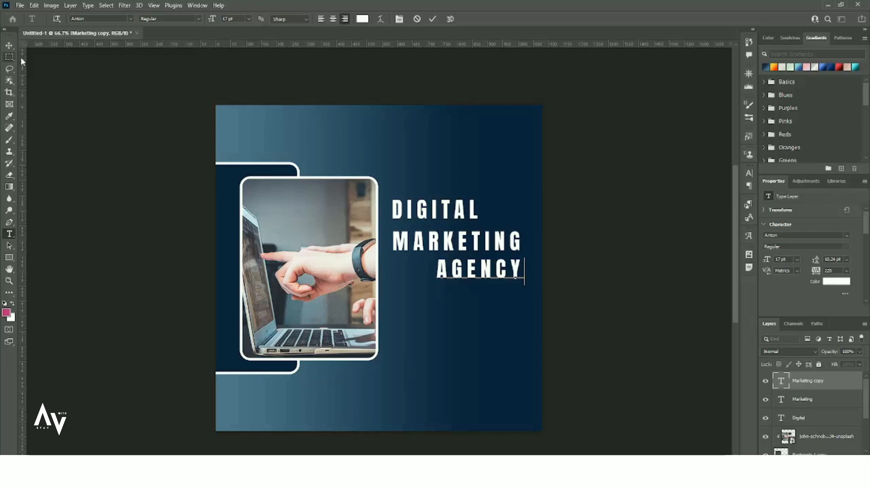
key("ctrl+Return")
key("v")
left_click_drag(458, 278, 412, 274)
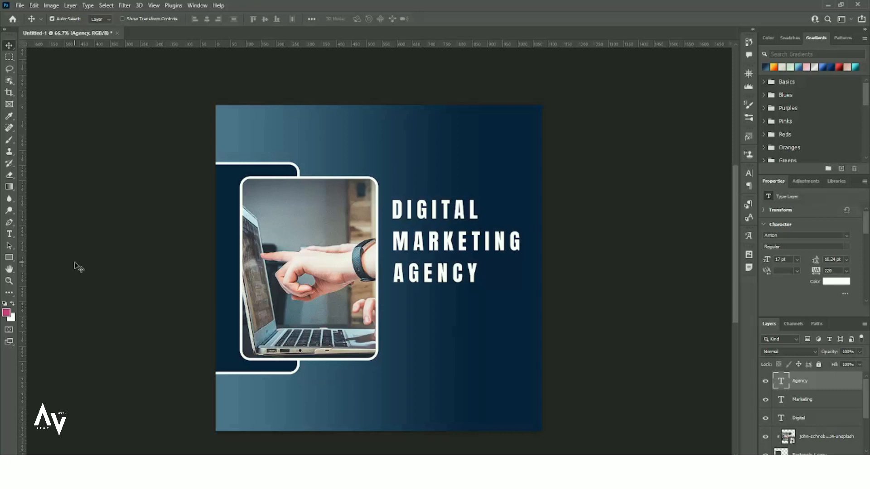
left_click_drag(25, 259, 392, 311)
Nudge DIGITAL and MARKETING onto the vertical guide, then remove the guide.
scroll(430, 249, "up", 10)
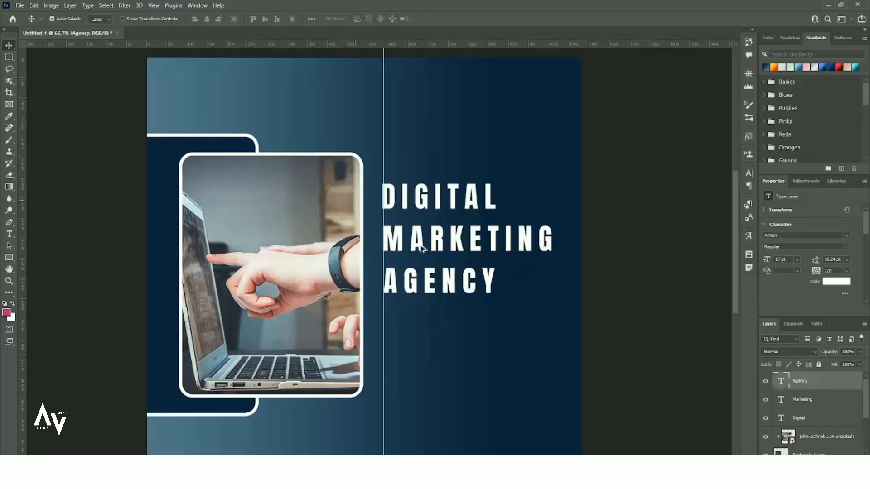
scroll(387, 217, "up", 1)
left_click_drag(380, 194, 381, 197)
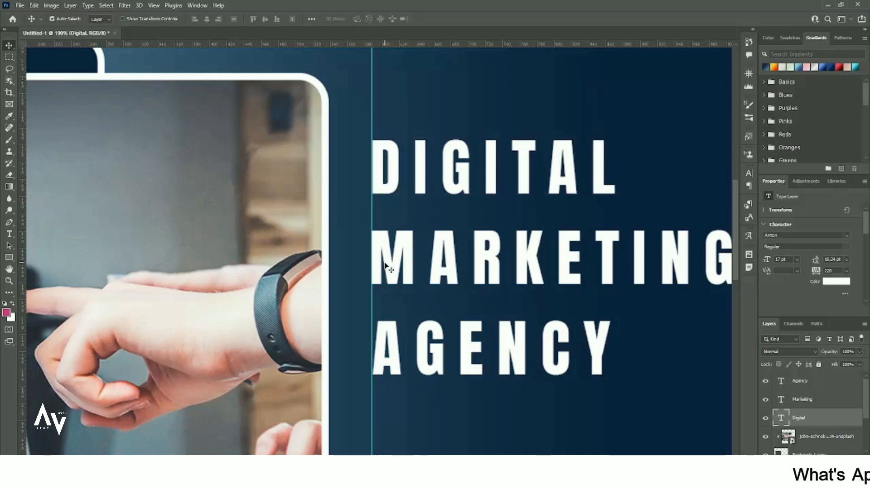
left_click_drag(384, 263, 386, 265)
left_click_drag(372, 122, 19, 131)
Drag the three-line heading slightly lower beside the laptop photo.
scroll(312, 171, "down", 5)
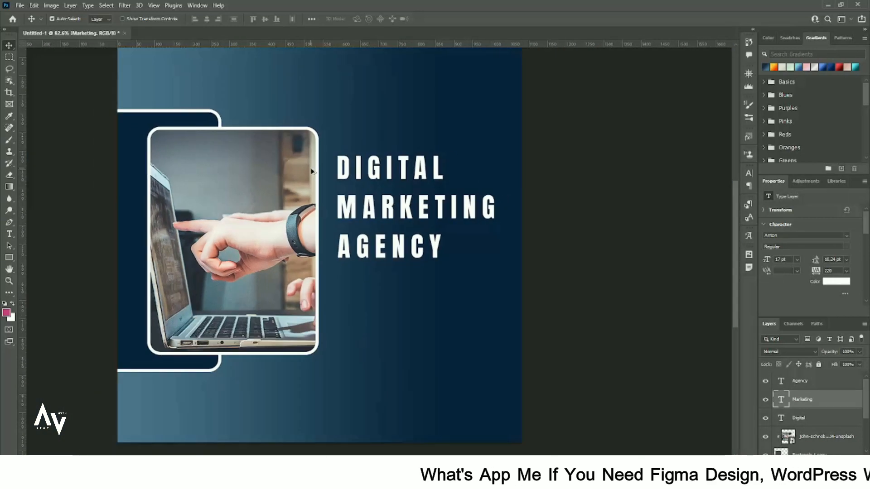
scroll(400, 272, "down", 1)
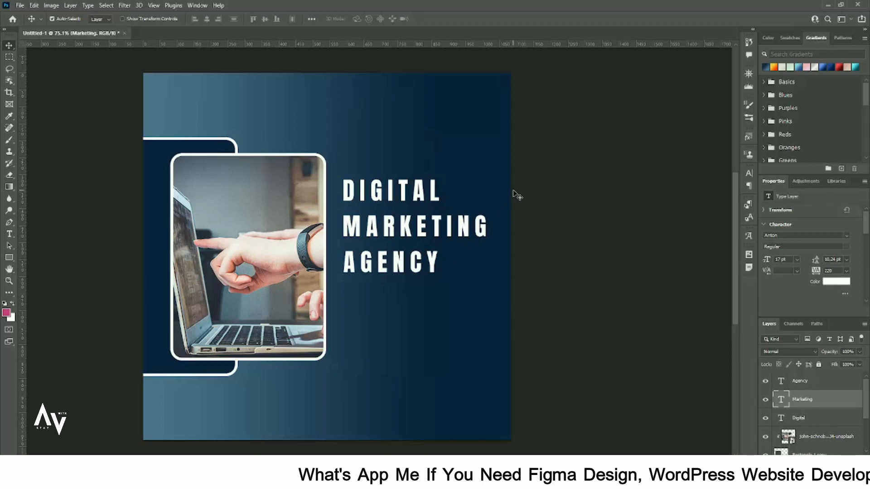
left_click(498, 195)
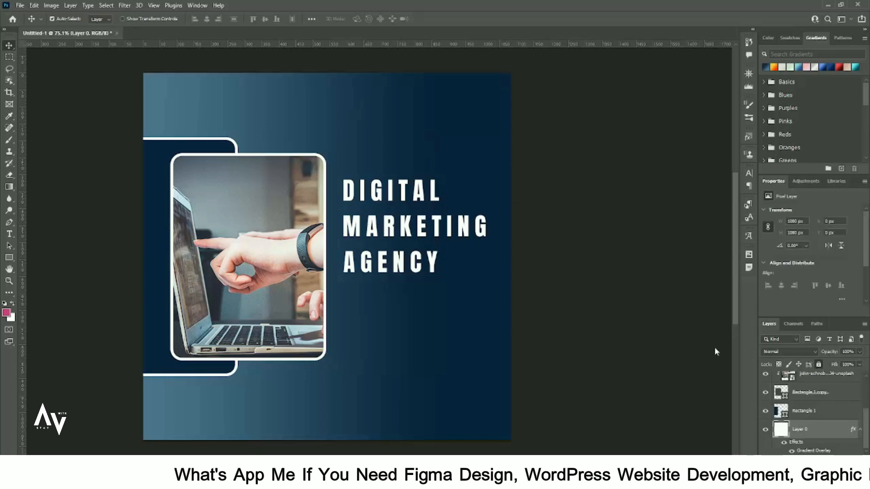
left_click_drag(415, 272, 434, 315)
Duplicate AGENCY below the heading, set the copy to Aleo and turn off All Caps.
left_click(506, 266)
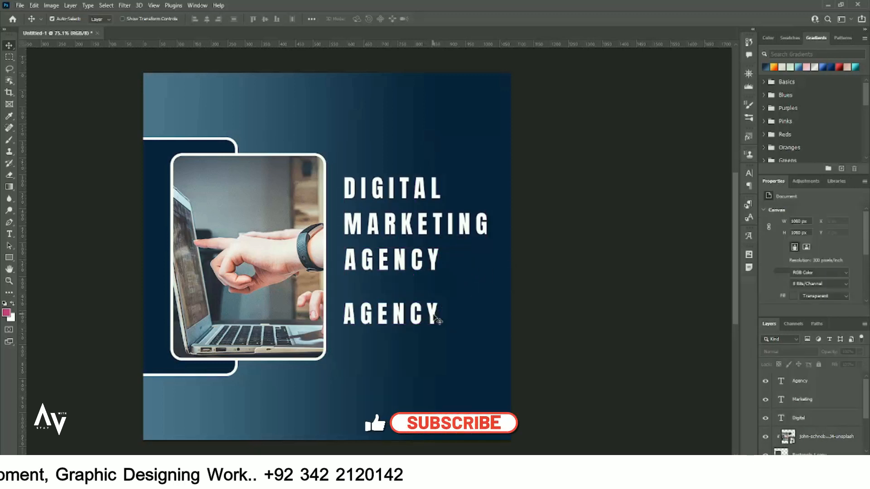
double_click(437, 320)
left_click(846, 236)
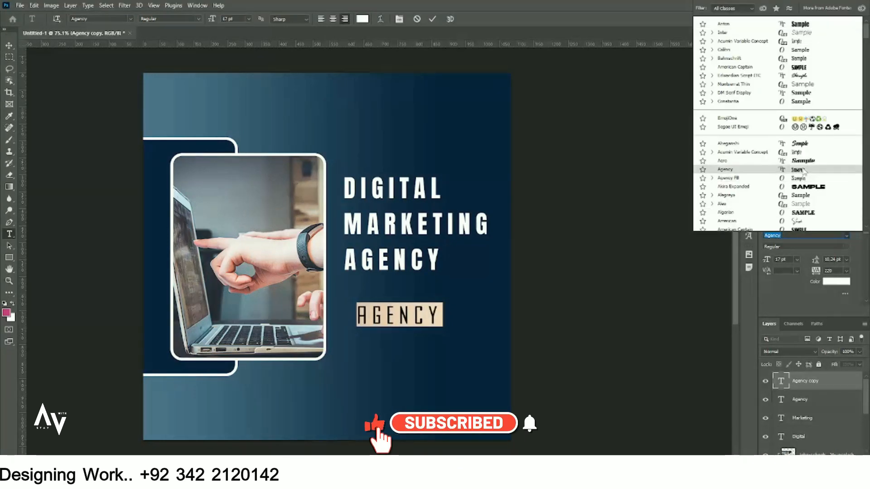
left_click(803, 178)
left_click_drag(816, 271, 796, 276)
left_click(846, 236)
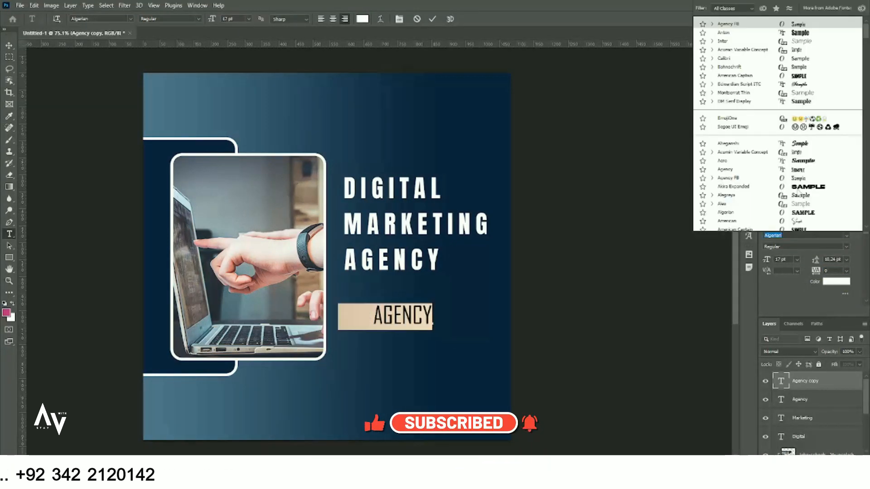
left_click(798, 205)
scroll(775, 261, "down", 4)
left_click(769, 244)
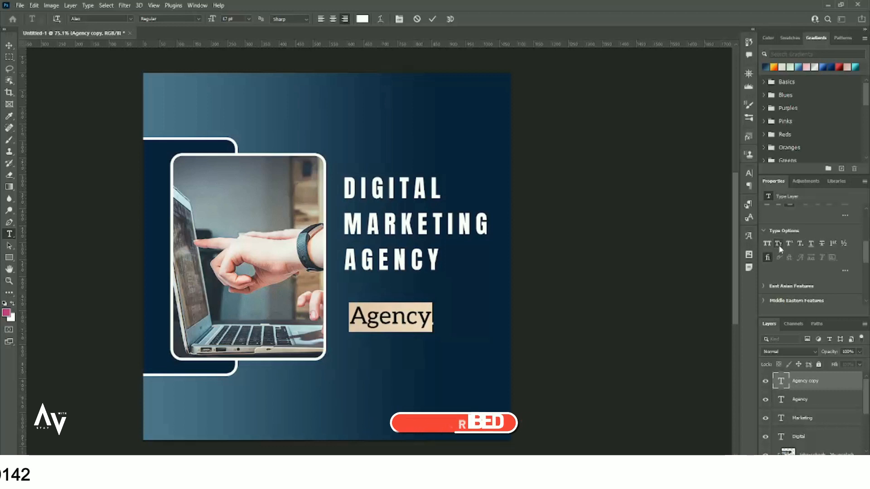
Replace the copy with Lorem ipsum placeholder text and shrink it into view.
left_click(357, 304)
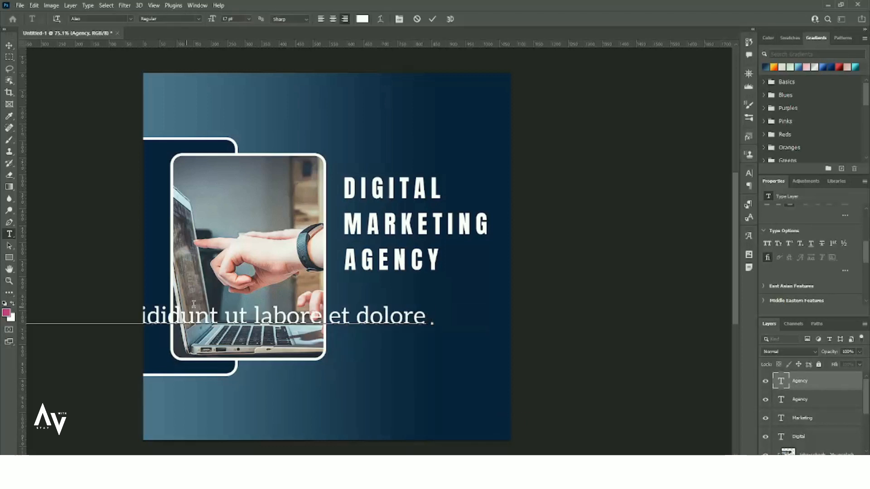
left_click(8, 45)
key("ctrl+t")
left_click_drag(427, 332, 654, 326)
left_click_drag(157, 324, 247, 336)
key("Return")
Break the placeholder before 'adipiscing', move it left and left-align the paragraph.
double_click(439, 321)
key("Return")
key("ctrl+Return")
left_click_drag(456, 329, 220, 331)
double_click(220, 331)
key("ctrl+a")
left_click(325, 19)
key("ctrl+Return")
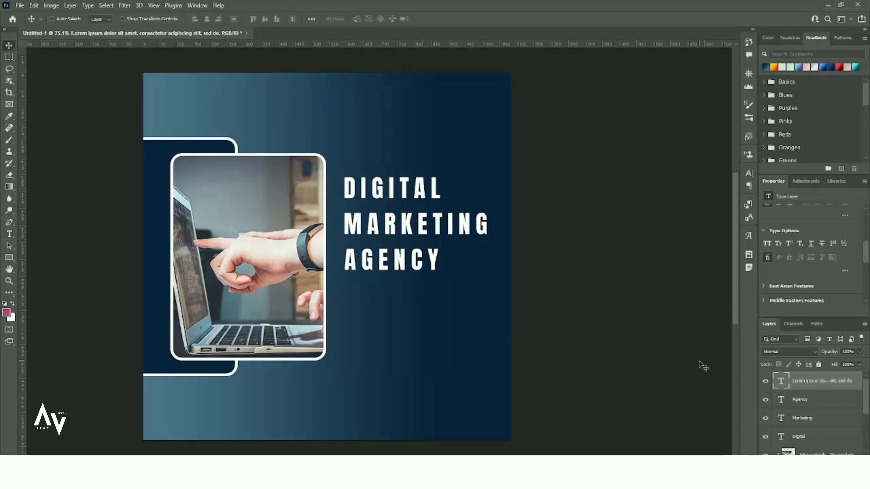
Reposition the paragraph and set its line spacing to 12 pt.
key("ctrl+t")
left_click_drag(494, 328, 178, 332)
scroll(846, 266, "up", 3)
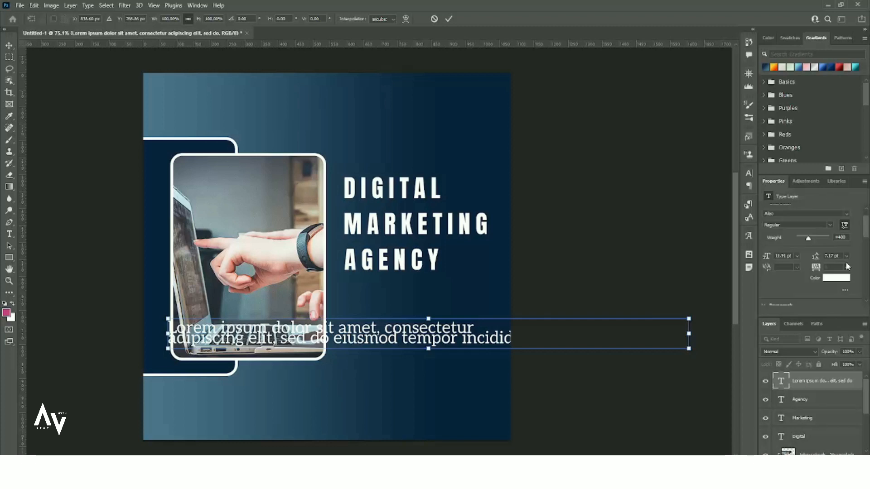
key("Return")
double_click(831, 256)
type("12")
key("Return")
Break the paragraph onto a third line before 'incidid'.
double_click(458, 346)
left_click(484, 346)
left_click(461, 346)
key("Return")
left_click(9, 45)
Shrink the paragraph to about 40% and line it up under AGENCY.
key("ctrl+t")
left_click_drag(473, 372, 382, 356)
left_click_drag(356, 344, 477, 316)
left_click_drag(396, 292, 409, 296)
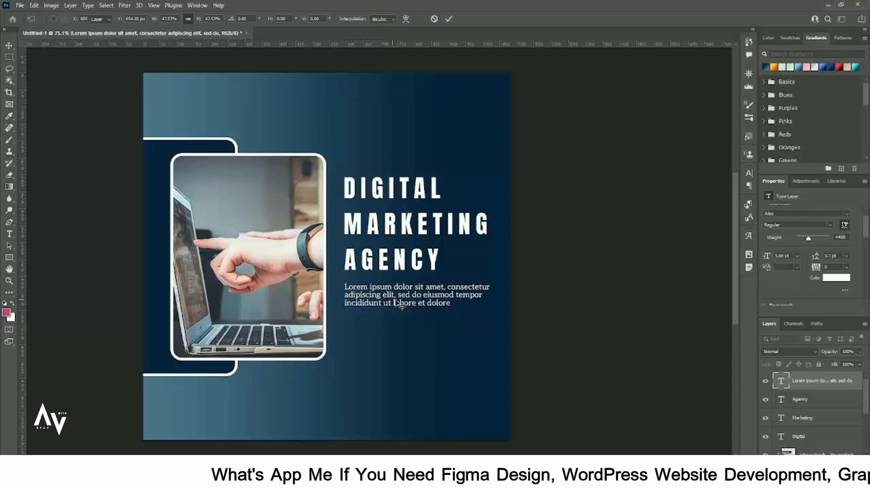
key("Return")
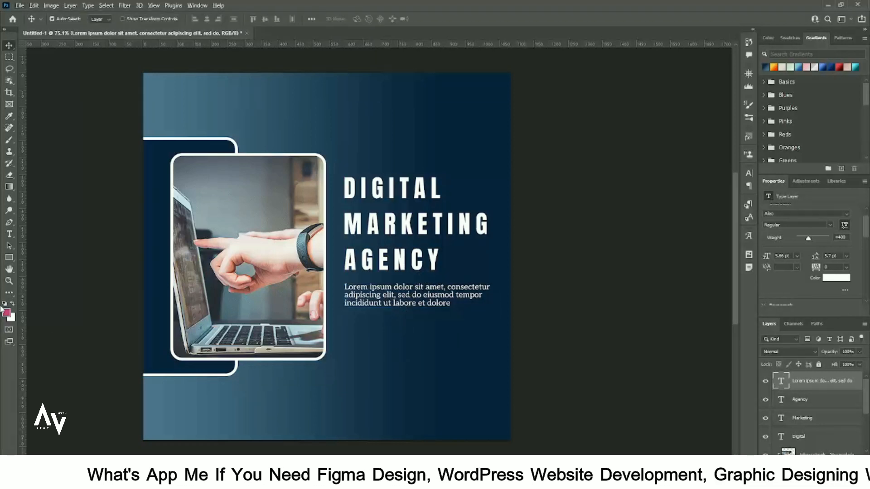
key("u")
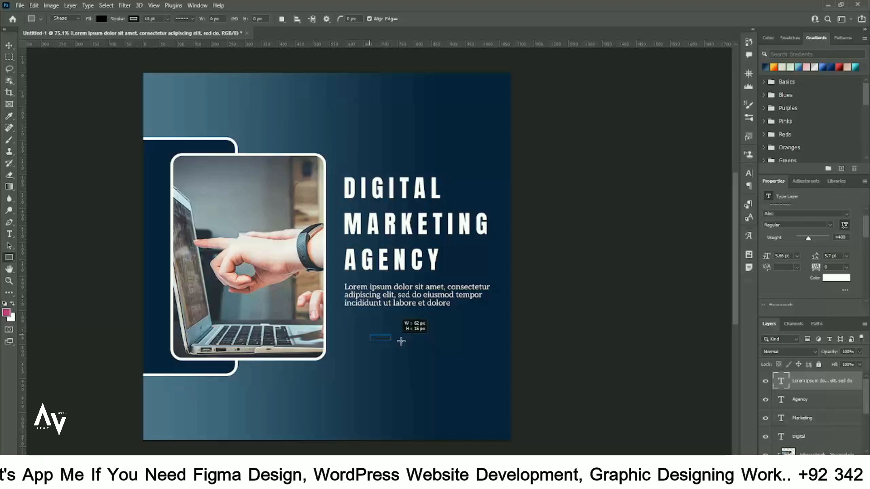
Draw a rectangle below the paragraph with 28.5 px corners, no outline and orange fill.
left_click_drag(449, 354, 449, 354)
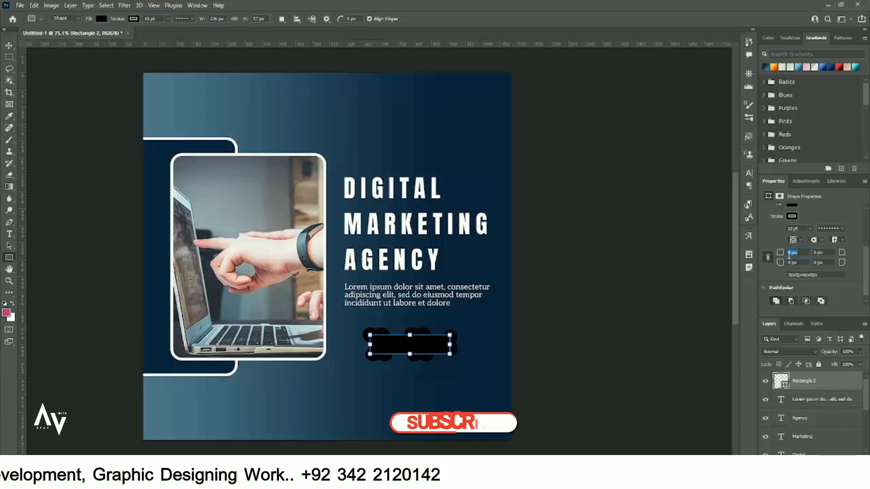
type("5")
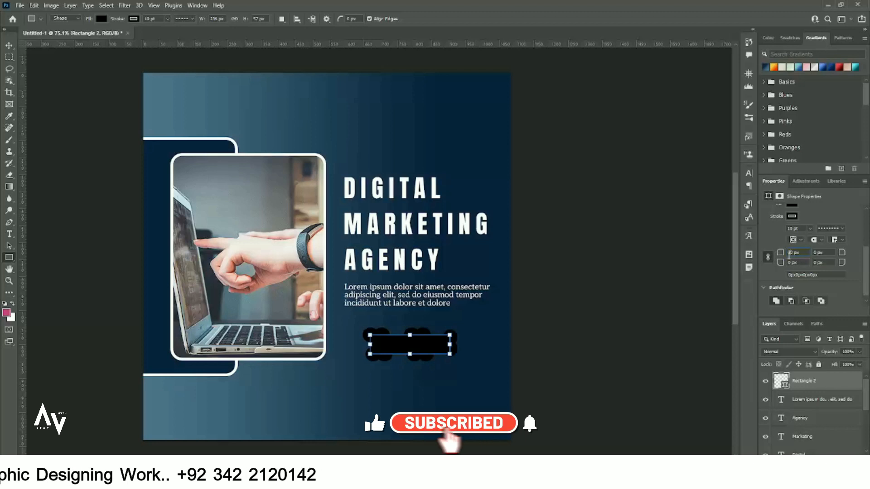
key("Return")
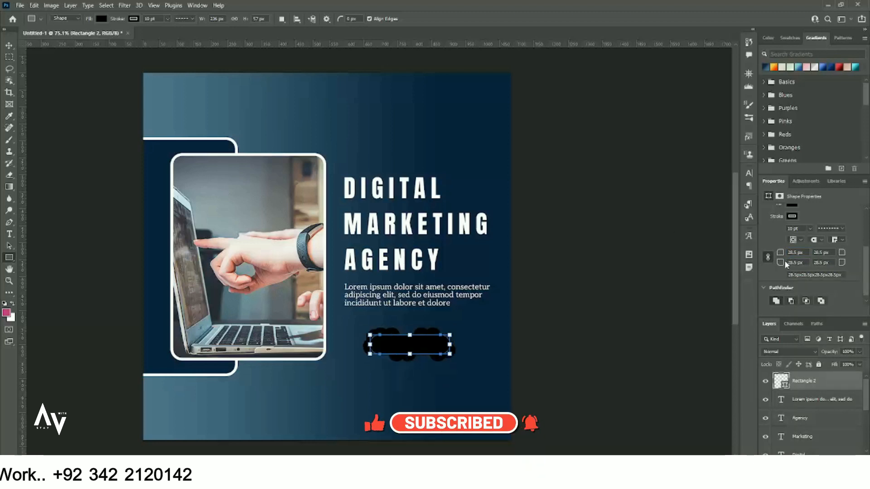
left_click(792, 216)
left_click(749, 233)
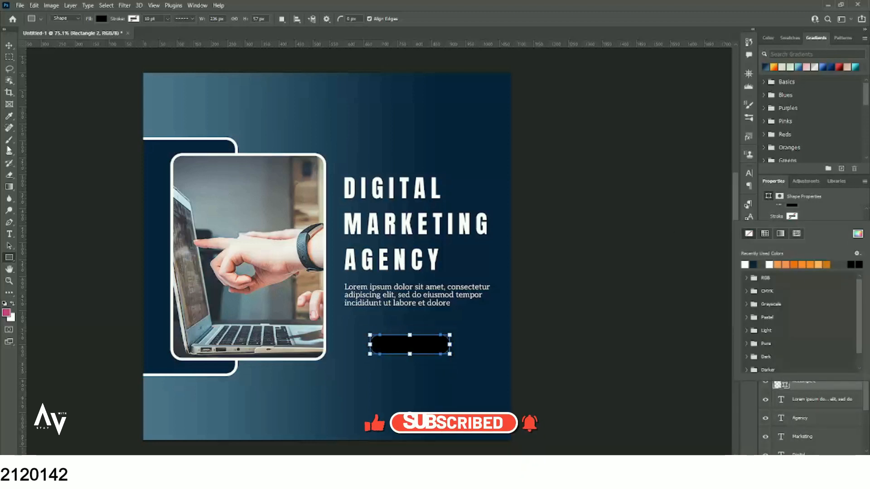
left_click(793, 264)
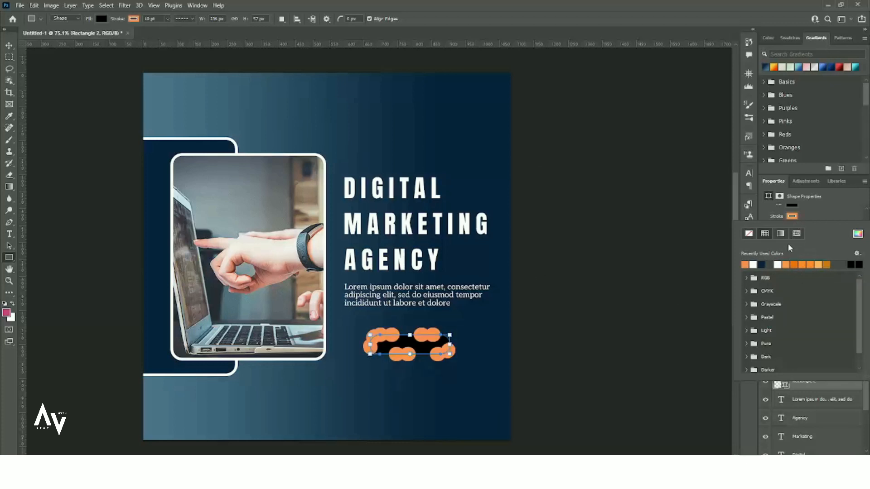
left_click(748, 234)
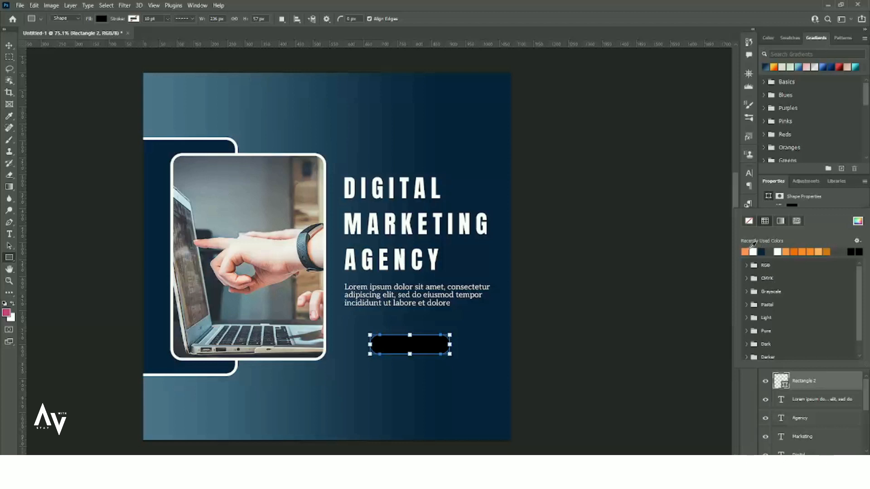
left_click(749, 250)
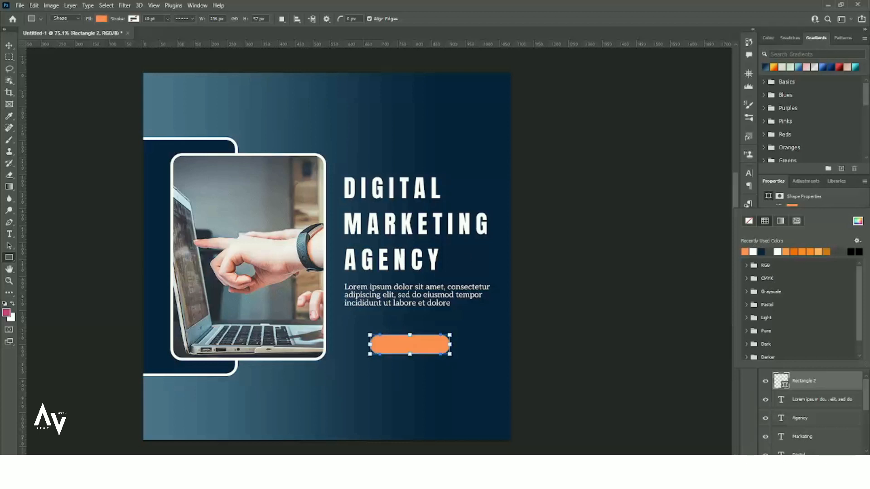
left_click(794, 251)
Align the orange button with the paragraph's left edge and copy AGENCY below it.
left_click(8, 45)
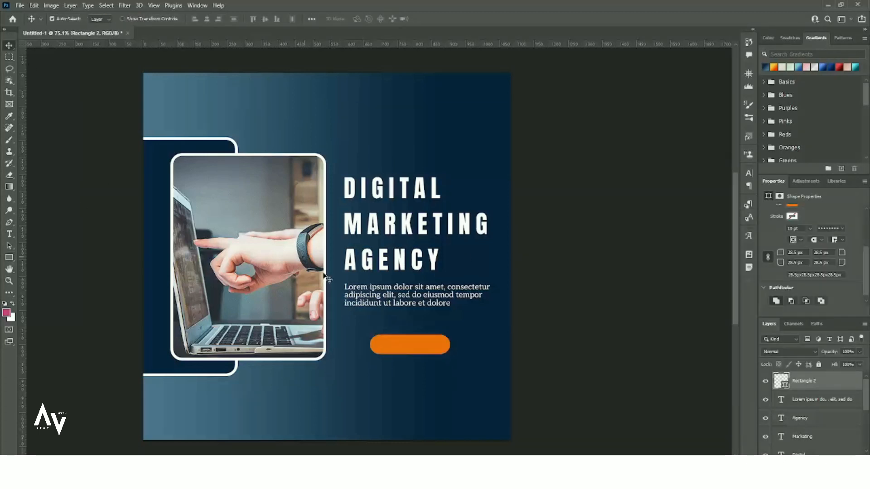
left_click_drag(392, 344, 368, 334)
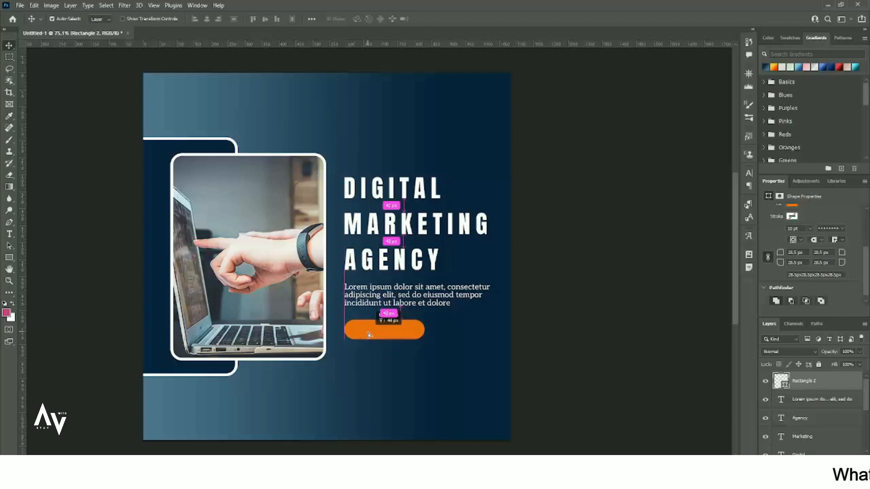
left_click_drag(400, 270, 405, 373)
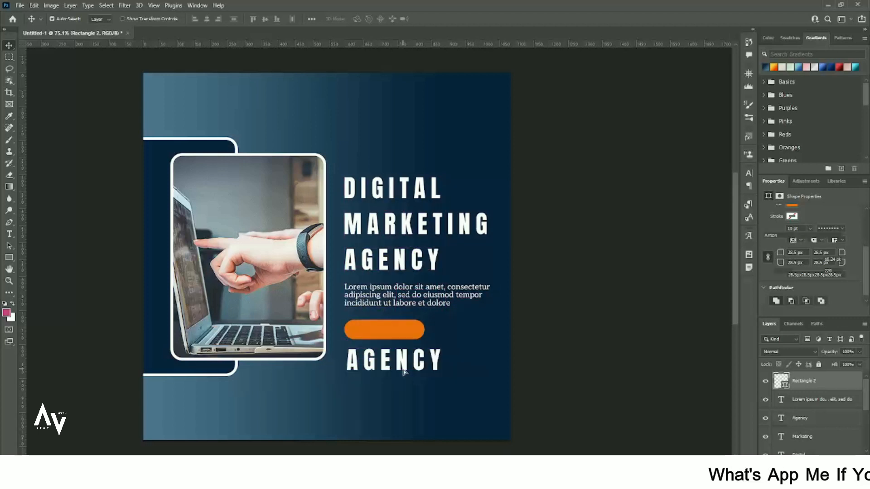
Move the AGENCY copy layer above Rectangle 2 and retype it as CONTACT US.
double_click(404, 364)
left_click_drag(848, 426, 838, 373)
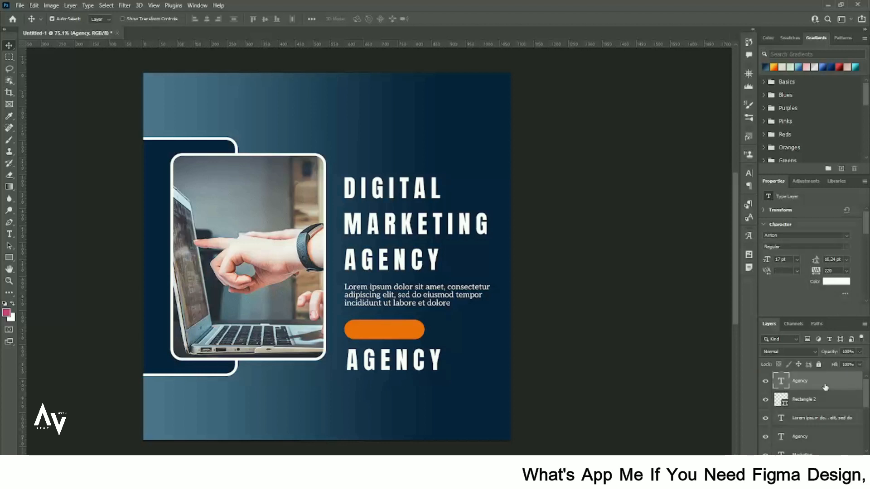
double_click(406, 367)
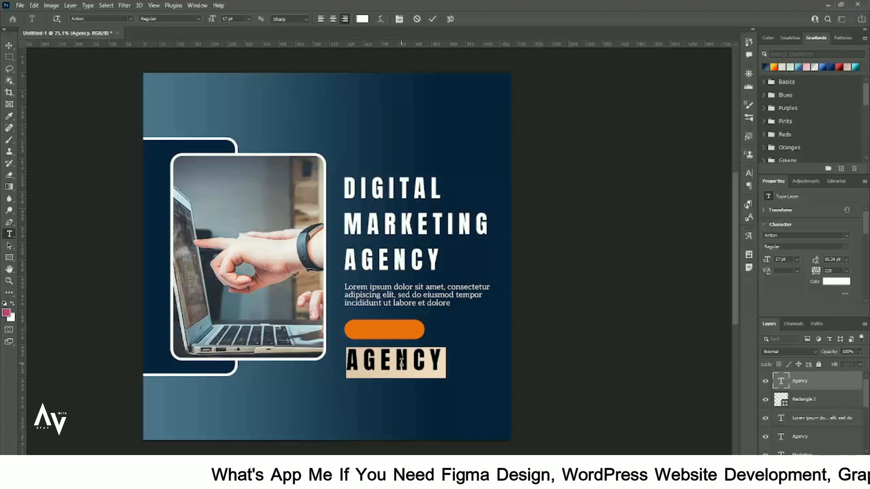
type("LOAD MOR")
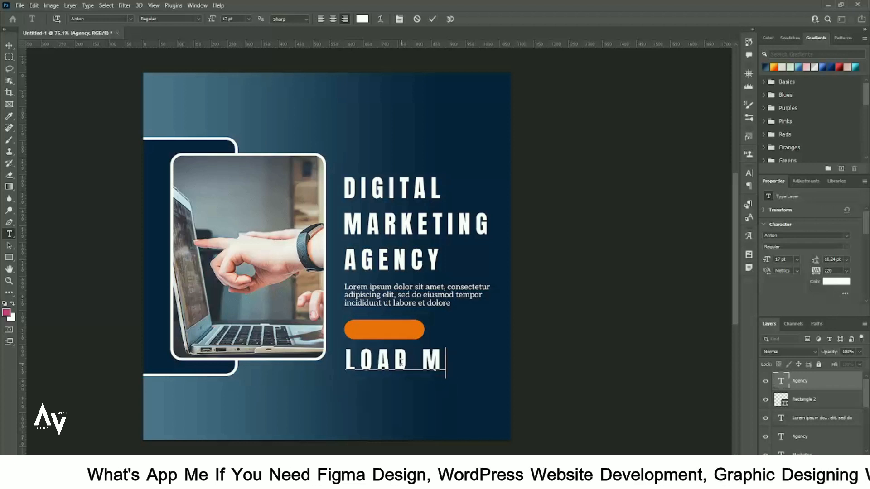
key("BackSpace")
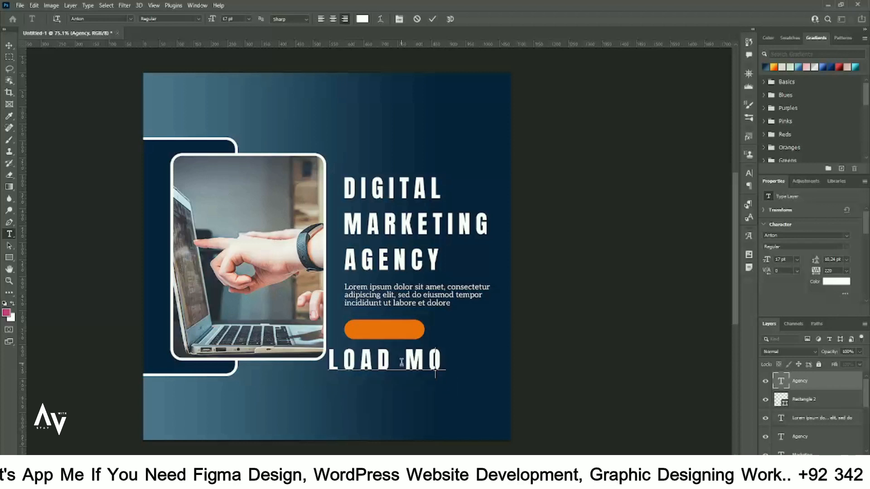
key("BackSpace")
key("BackSpace")
key("BackSpace")
key("BackSpace")
key("BackSpace")
key("BackSpace")
key("BackSpace")
type("CO")
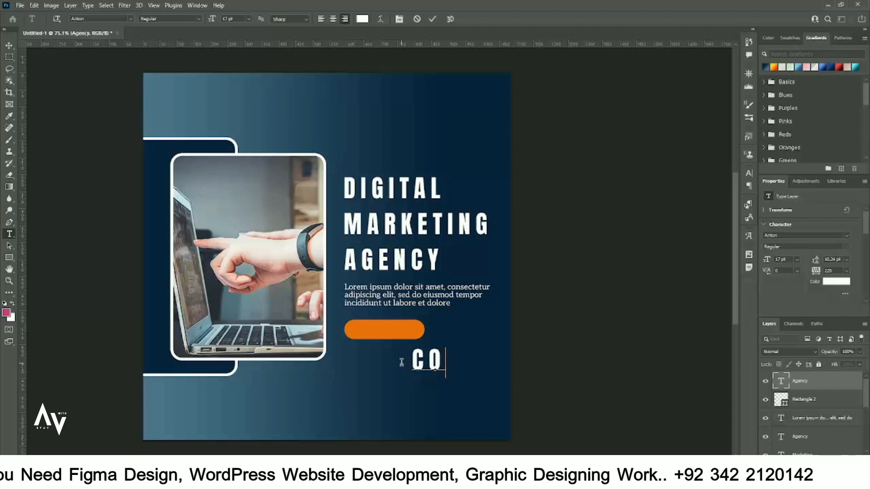
type("NTACT US")
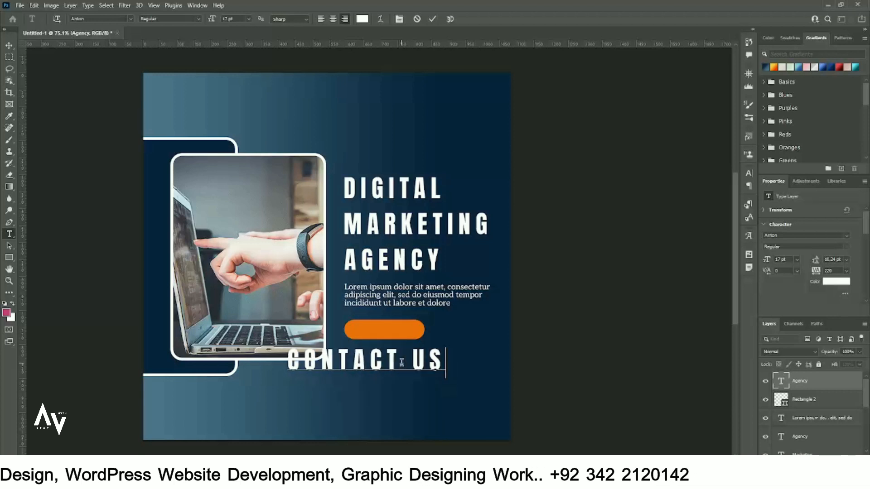
left_click(9, 46)
Shrink CONTACT US onto the orange button and select both together.
key("ctrl+t")
left_click_drag(419, 369, 405, 333)
key("Return")
left_click(421, 333, "shift")
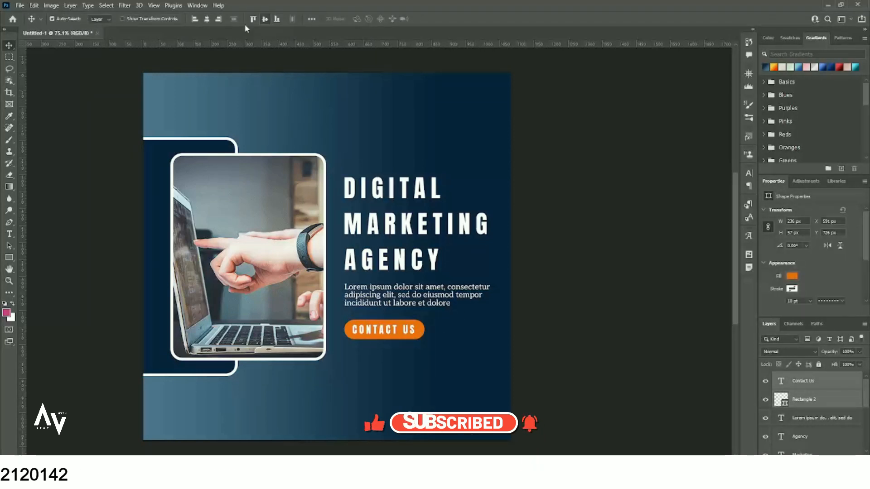
Centre CONTACT US horizontally on the orange button, then select the button shape.
left_click(208, 19)
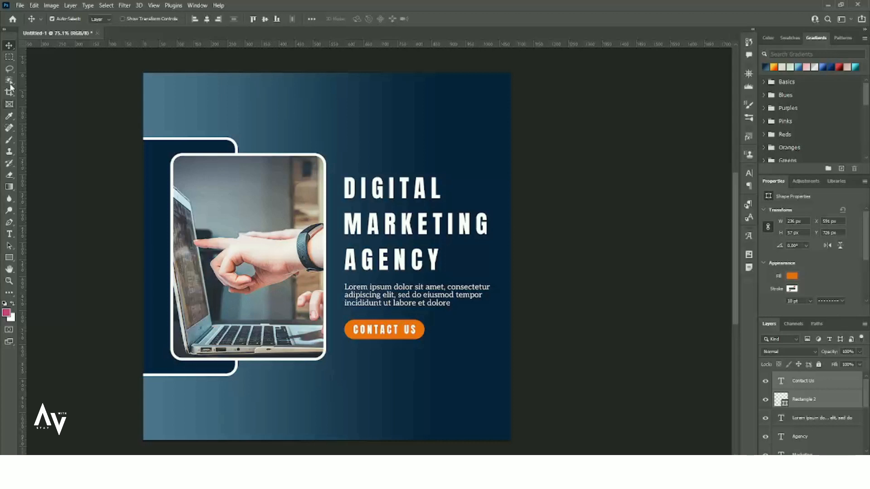
left_click(413, 350)
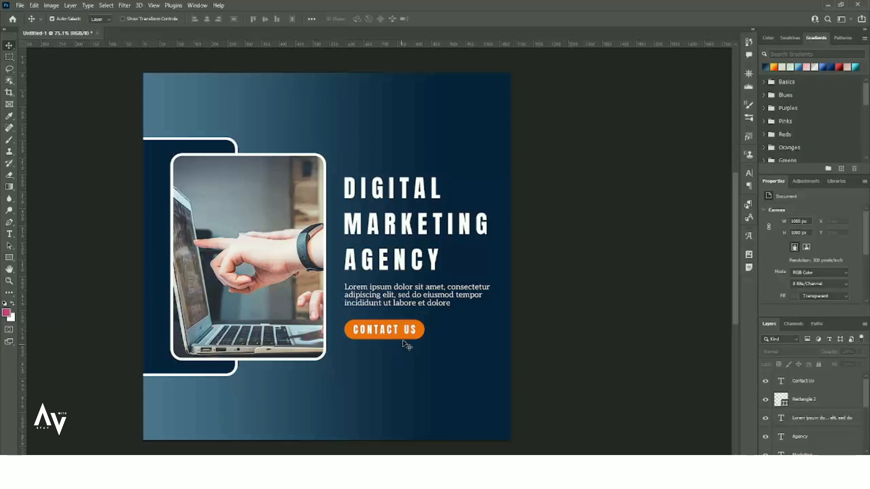
left_click(422, 330)
Give the button a solid white outline.
left_click(795, 290)
left_click(817, 285)
left_click(826, 301)
left_click(786, 330)
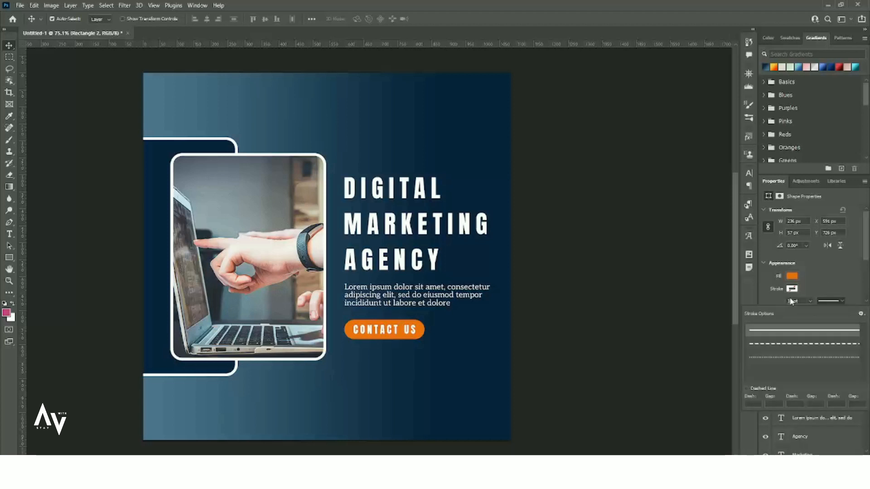
left_click(790, 301)
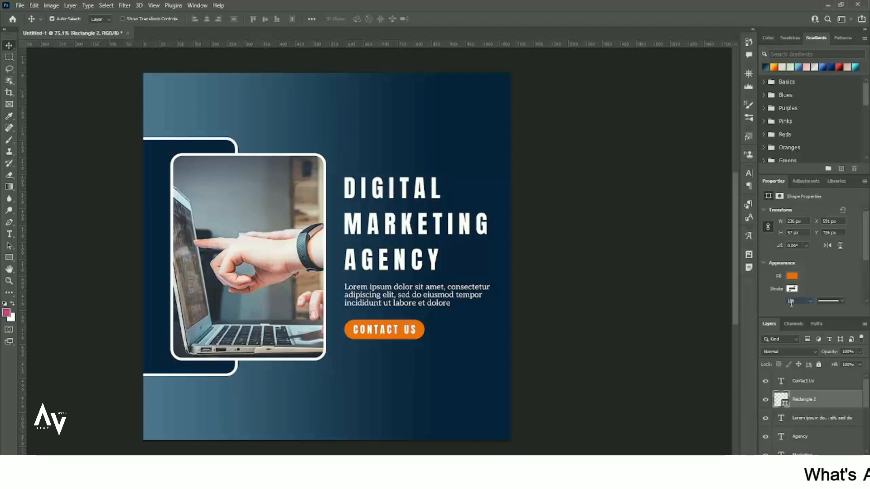
left_click(790, 289)
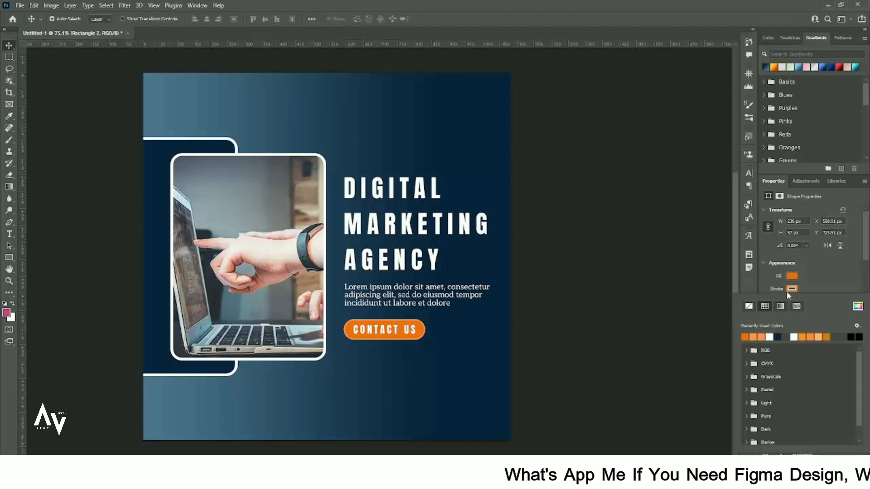
left_click(769, 337)
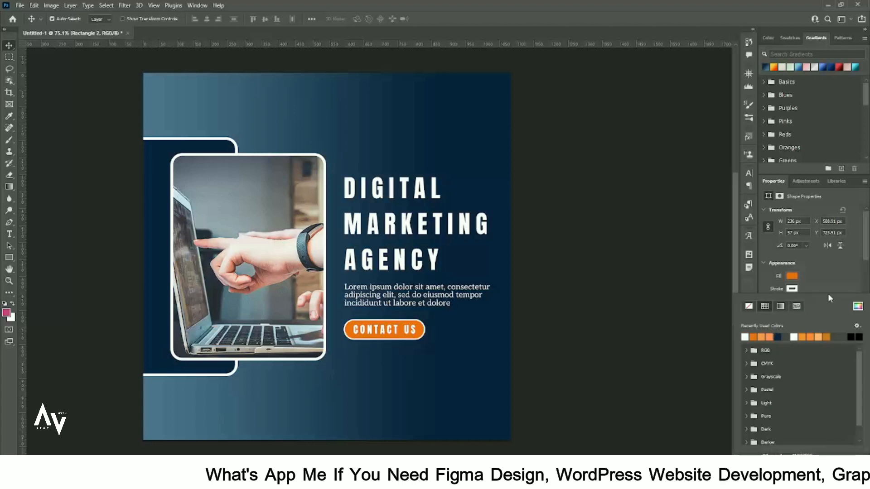
left_click(828, 282)
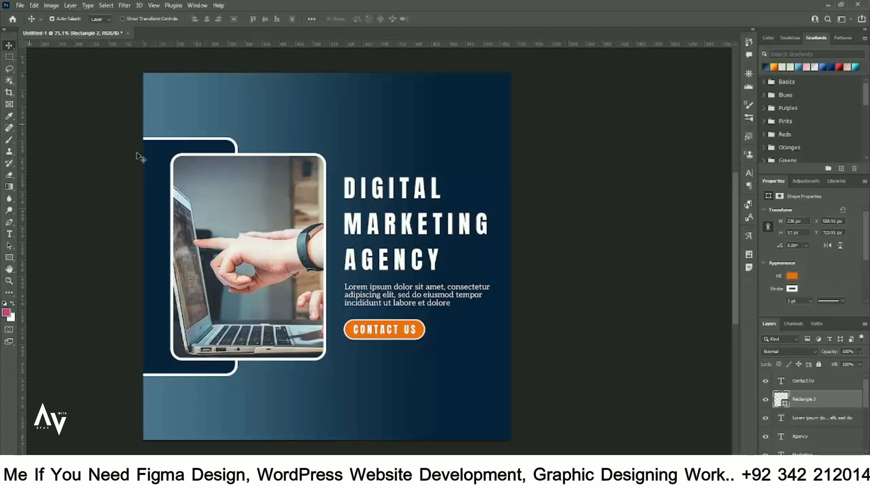
Copy DIGITAL to the top-left, retype it as LOGO HERE and scale it to about 47%.
left_click_drag(376, 189, 221, 103)
double_click(221, 103)
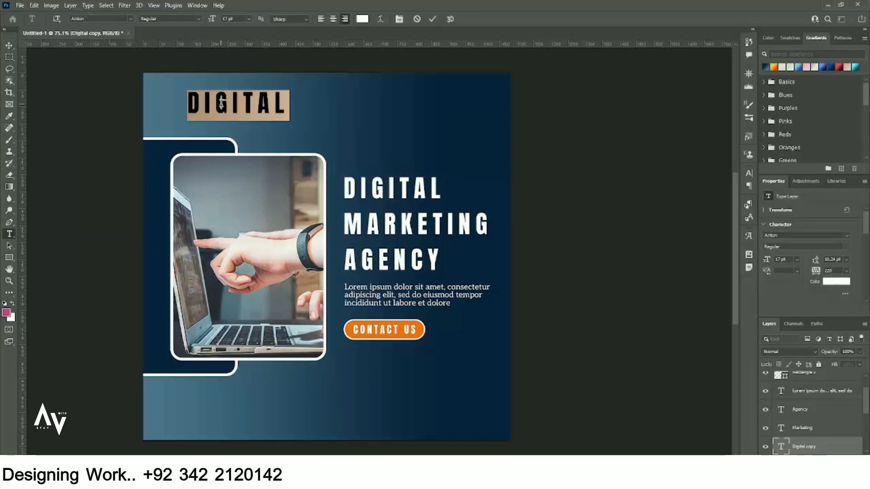
type("LOGO HERE")
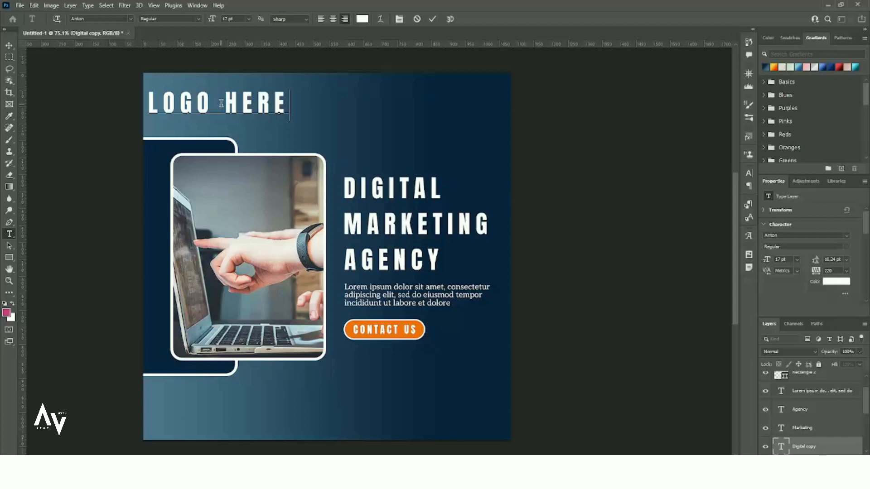
left_click(10, 48)
key("ctrl+t")
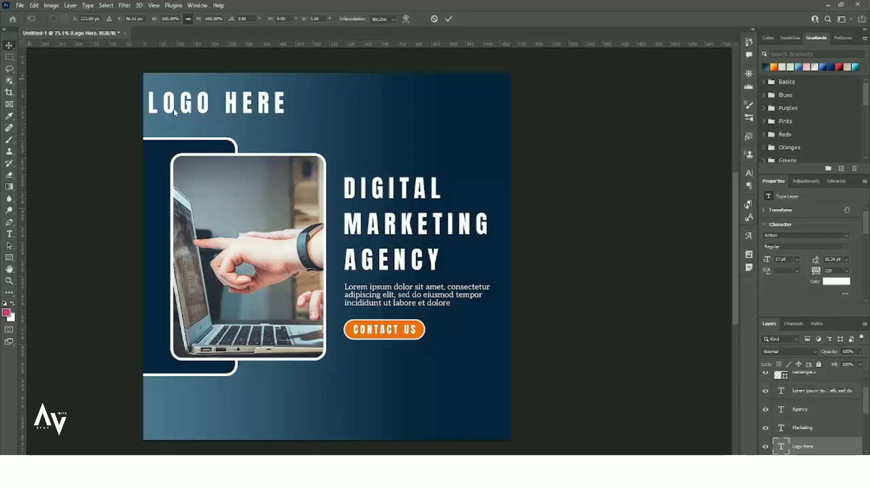
left_click_drag(289, 121, 251, 112)
left_click_drag(237, 108, 221, 98)
key("Return")
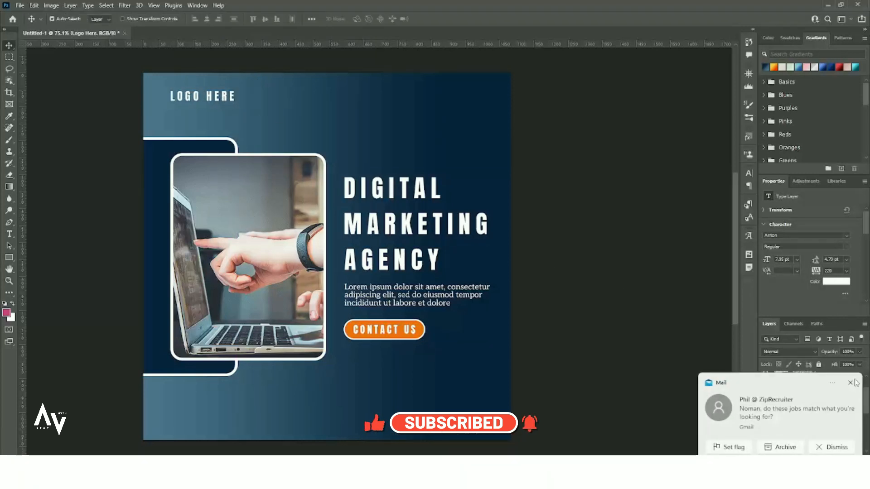
left_click(851, 382)
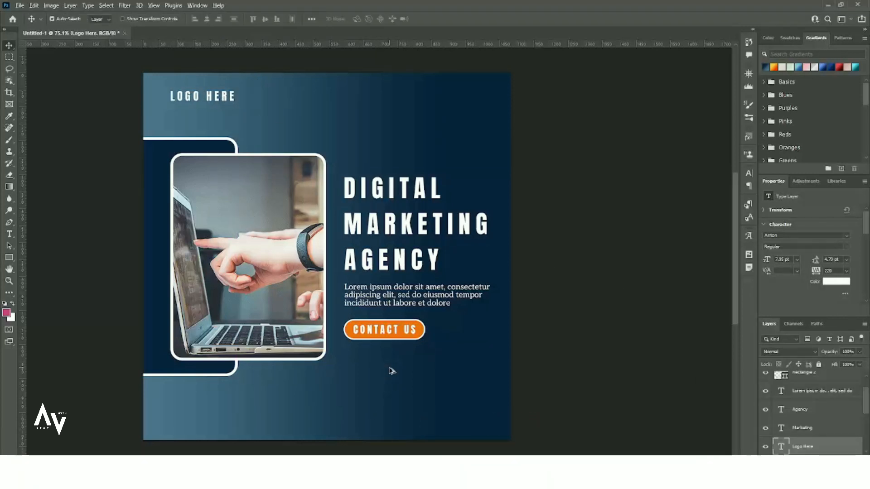
Duplicate the Lorem paragraph to the bottom, retype it as the e-mail address and move it right.
left_click_drag(421, 303, 403, 414)
double_click(402, 415)
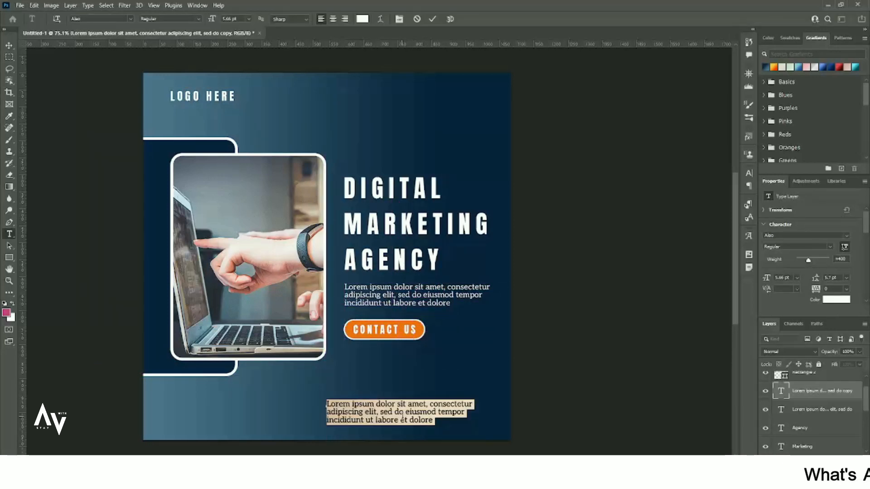
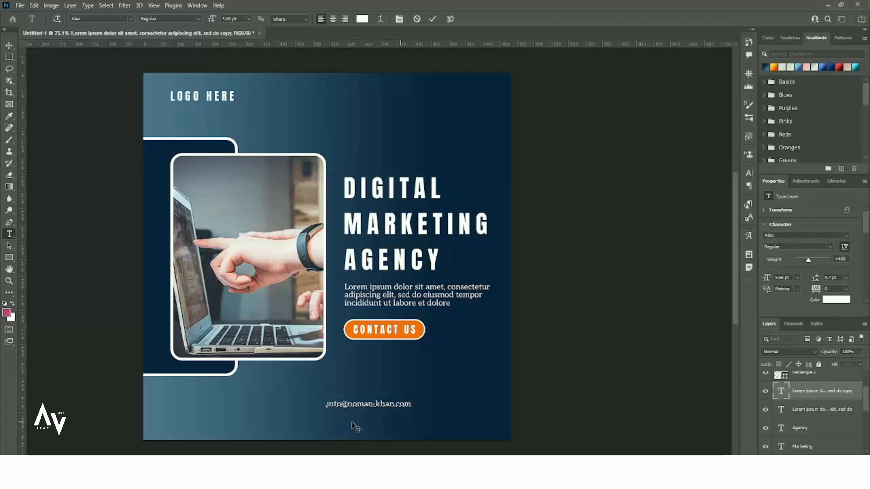
left_click_drag(386, 406, 198, 421)
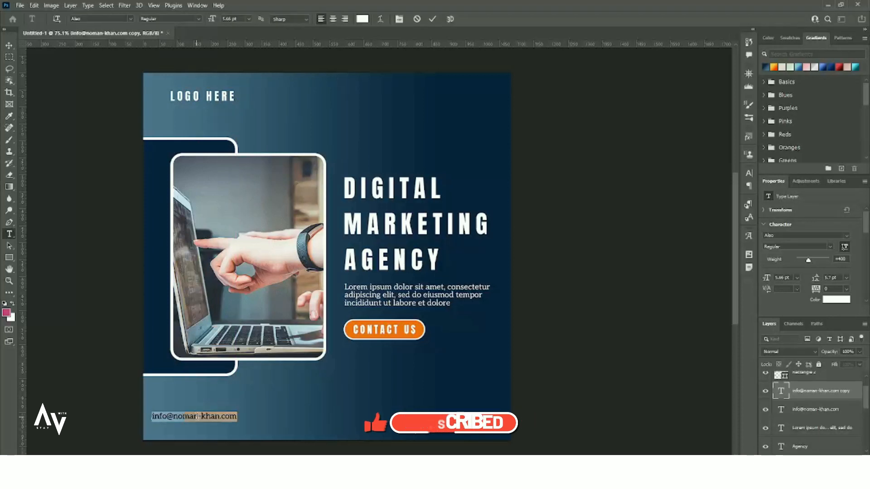
Turn the bottom-left text copy into the phone number and nudge it into place.
left_click(197, 416)
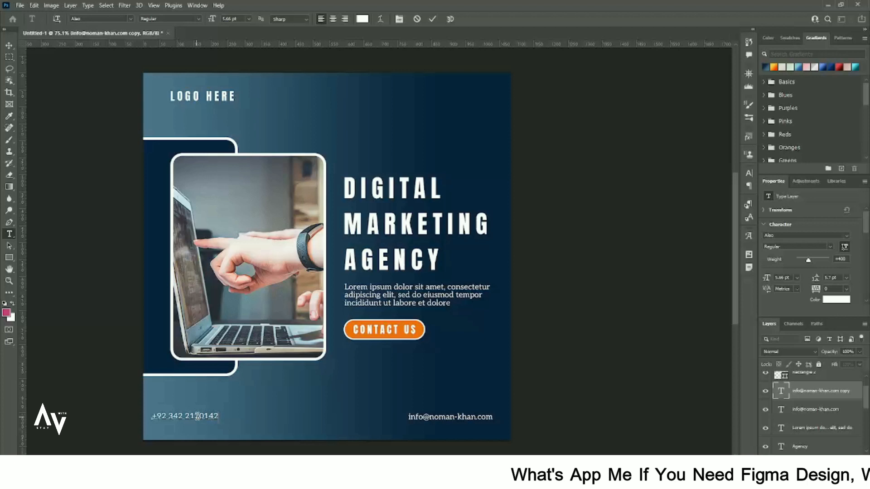
left_click(8, 46)
left_click_drag(188, 416, 198, 417)
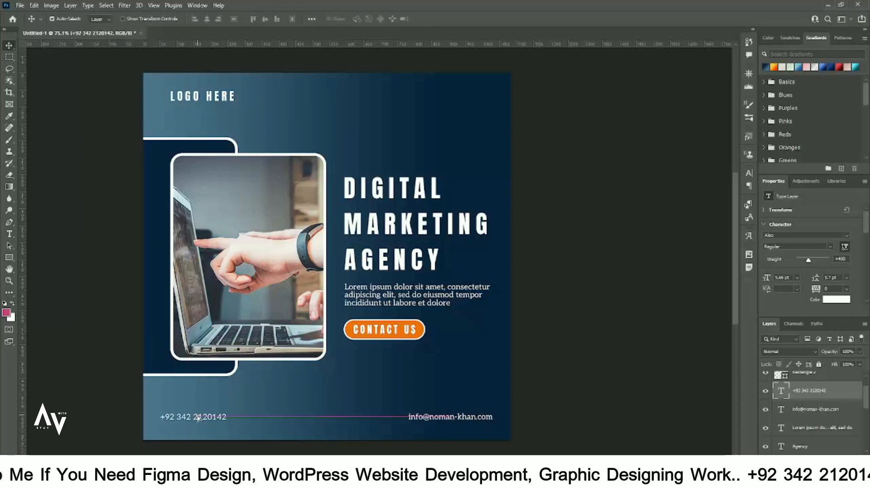
left_click(306, 409)
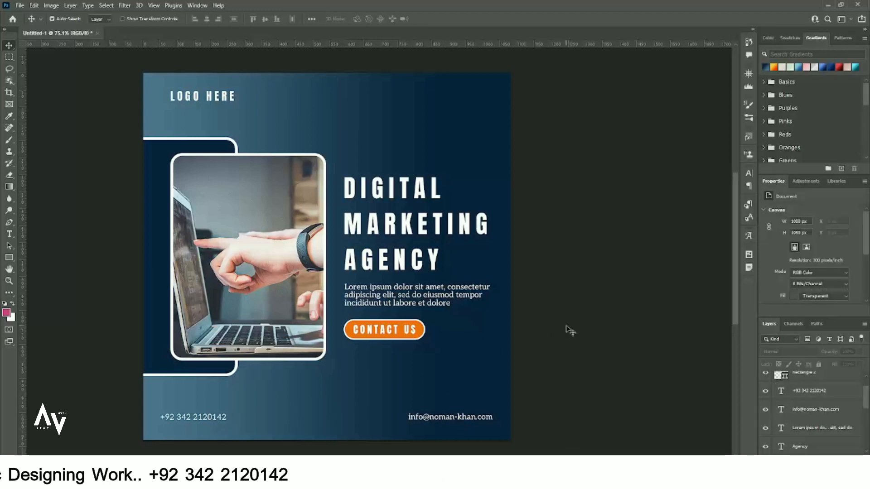
Start placing an embedded image into the post via File > Place Embedded.
scroll(399, 267, "down", 2)
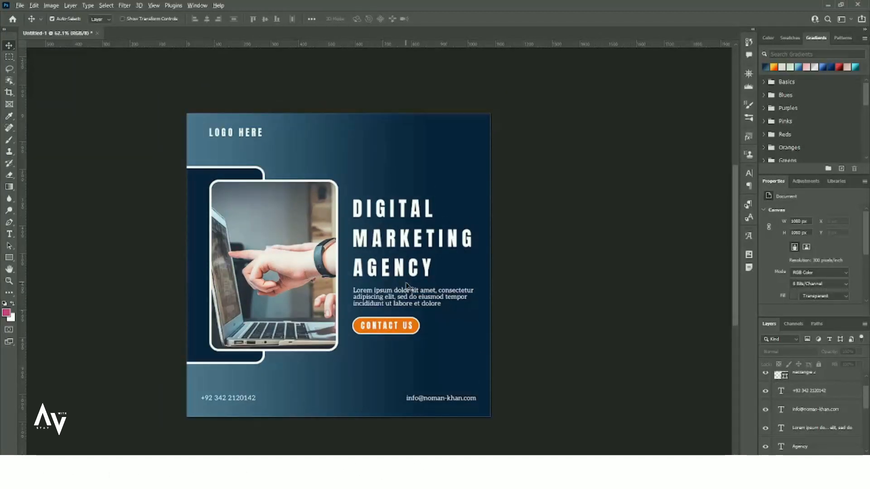
scroll(407, 284, "down", 1)
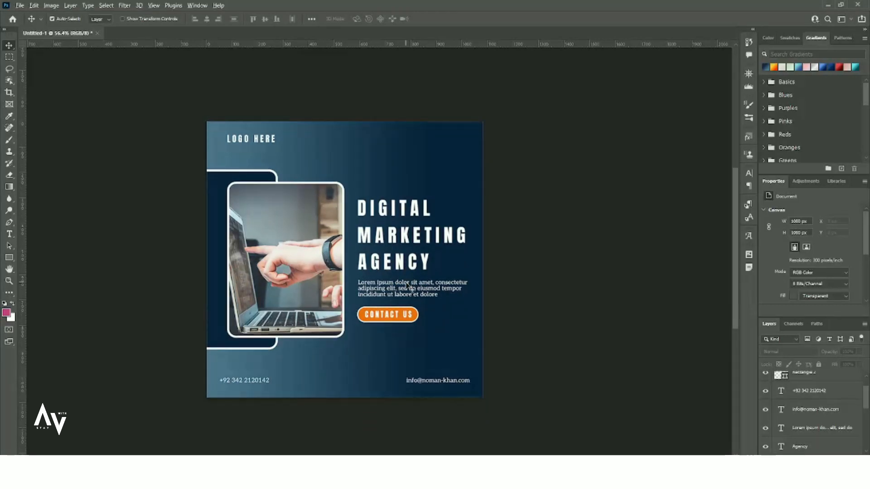
scroll(407, 286, "up", 2)
scroll(246, 286, "up", 1)
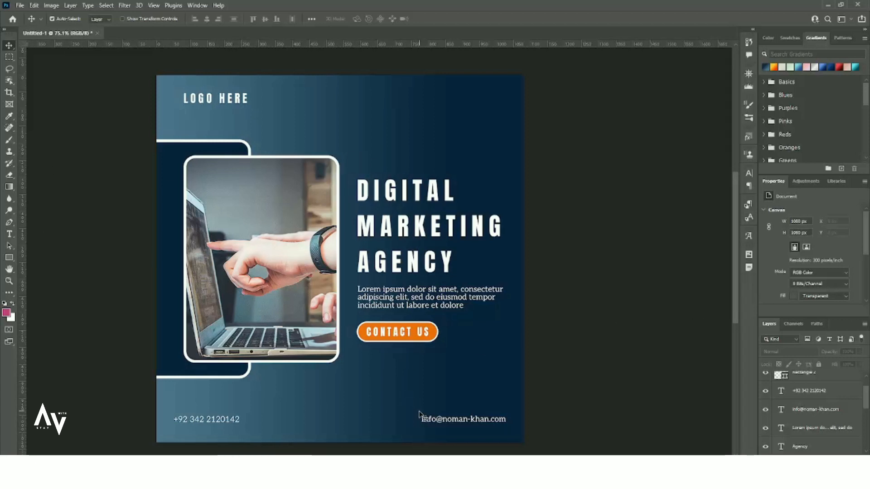
left_click(20, 5)
left_click(80, 194)
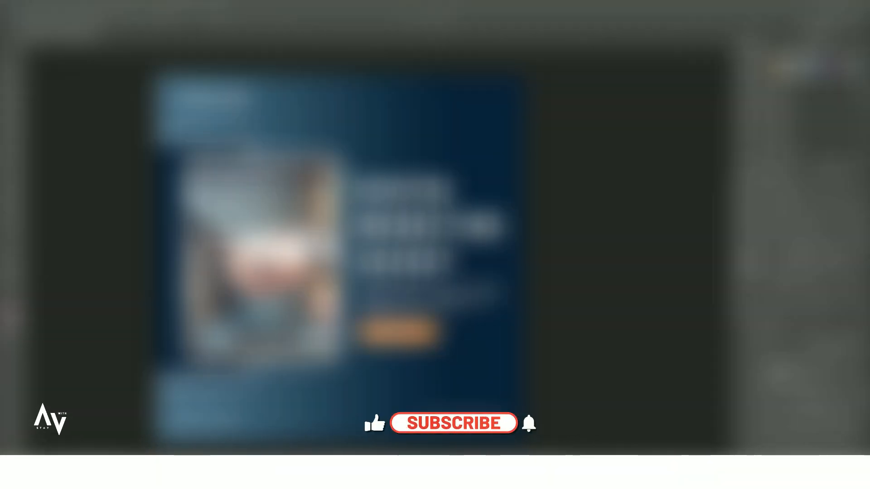
Scale the placed phone icon to 65 px and open its Layer Style settings.
left_click_drag(409, 329, 347, 364)
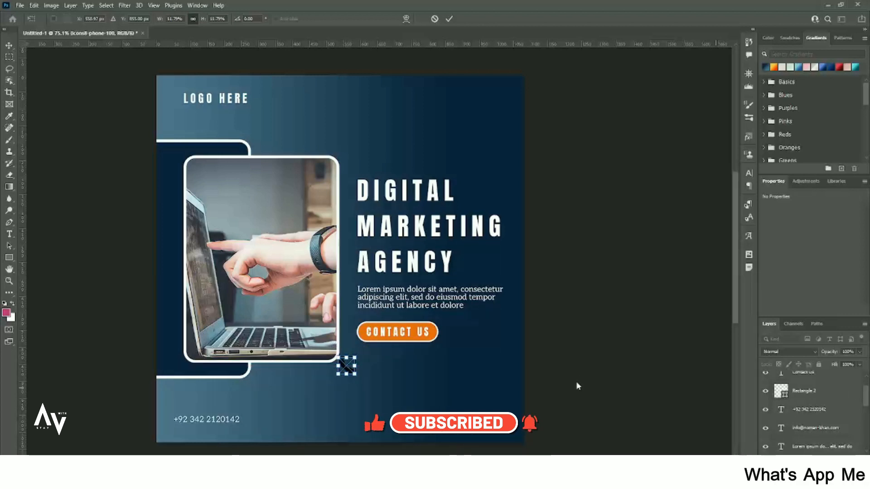
key("Return")
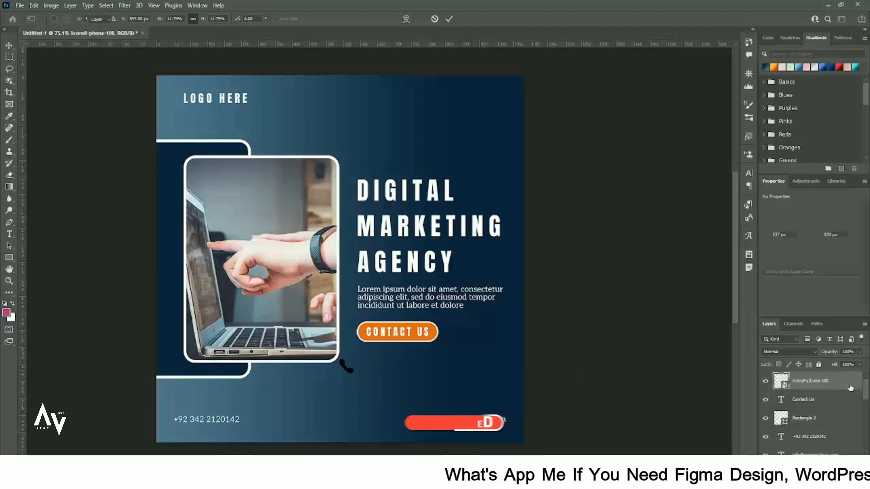
double_click(850, 387)
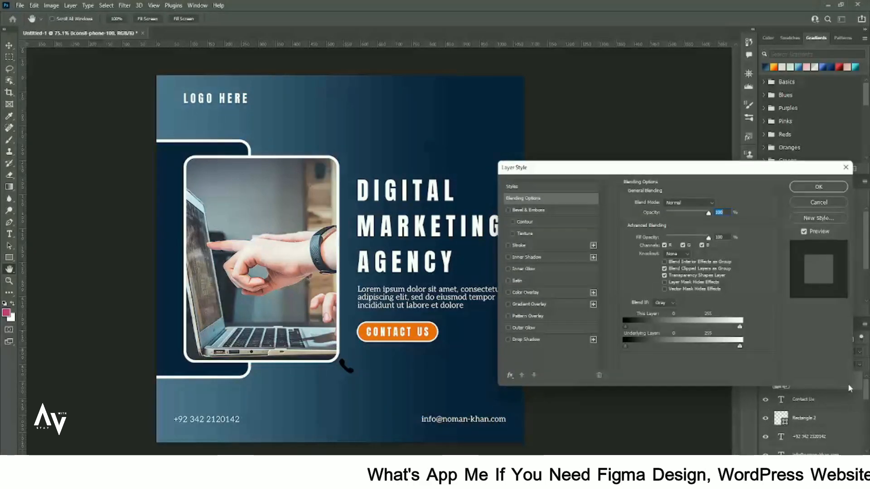
Apply a white Color Overlay to the phone icon.
left_click(520, 293)
left_click(717, 203)
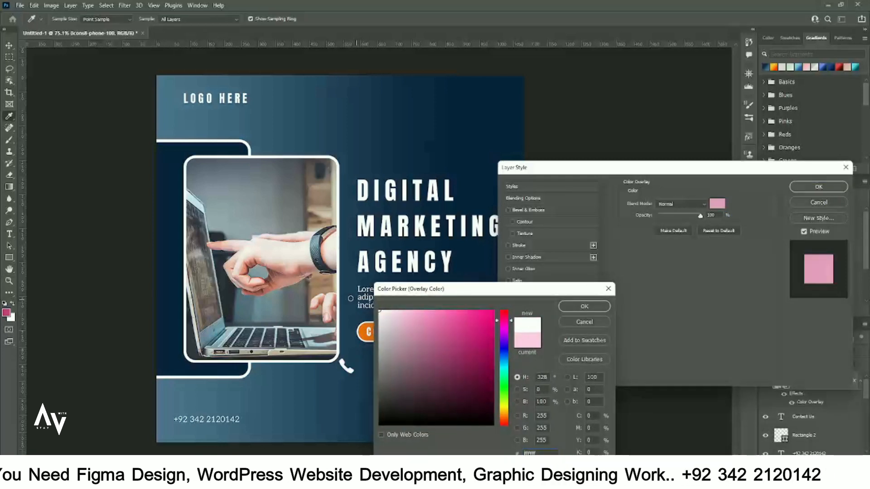
left_click(584, 307)
left_click(801, 188)
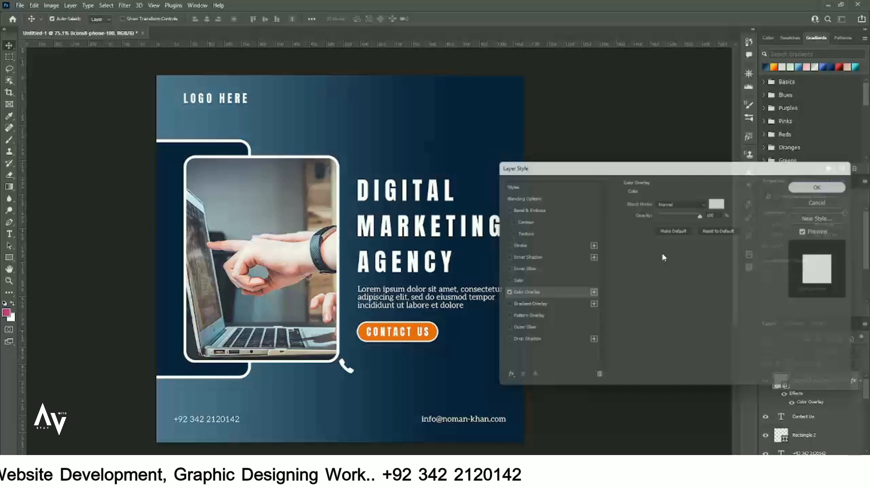
Move the white phone icon beside the phone number and shrink it further.
left_click_drag(346, 376, 240, 398)
key("ctrl+t")
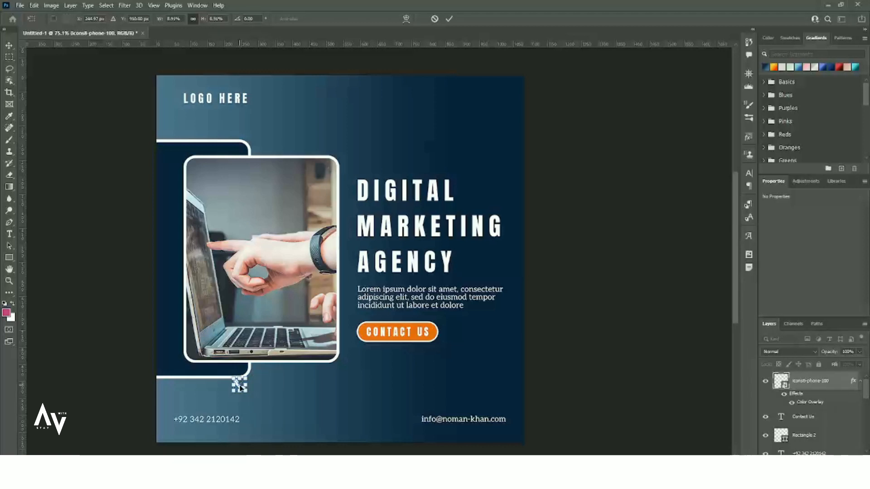
key("Return")
left_click(239, 390)
left_click(239, 389)
mouse_move(187, 415)
left_mouse_down()
mouse_move(230, 422)
mouse_move(185, 420)
mouse_move(194, 426)
left_mouse_up()
scroll(173, 425, "up", 3)
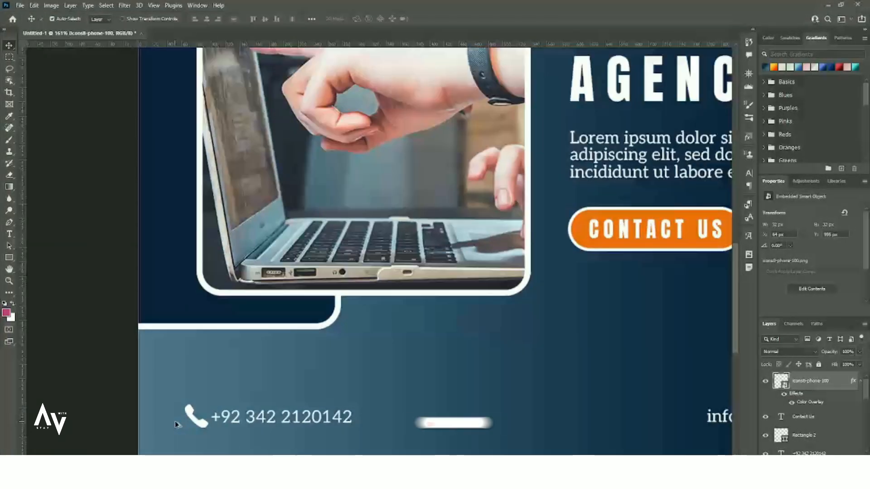
key("ctrl+t")
left_click_drag(210, 429, 198, 423)
key("Return")
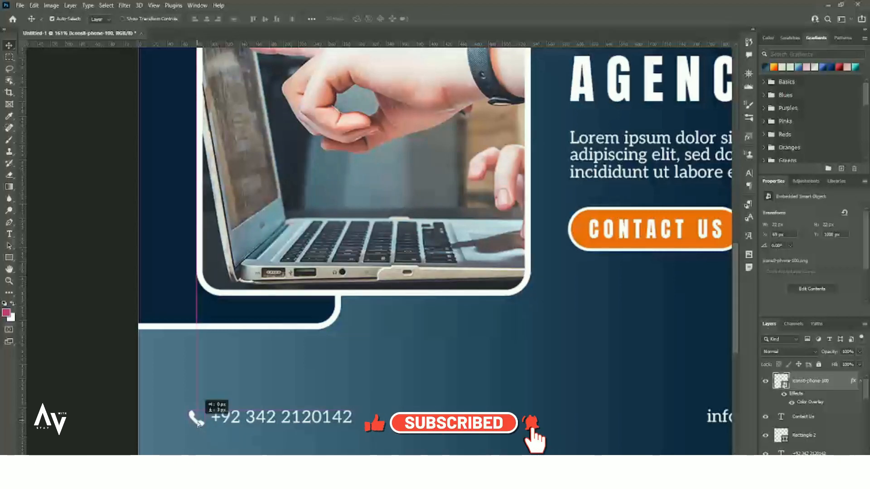
Tilt the phone icon by about 8.7 degrees.
left_click(276, 398)
scroll(270, 393, "down", 4)
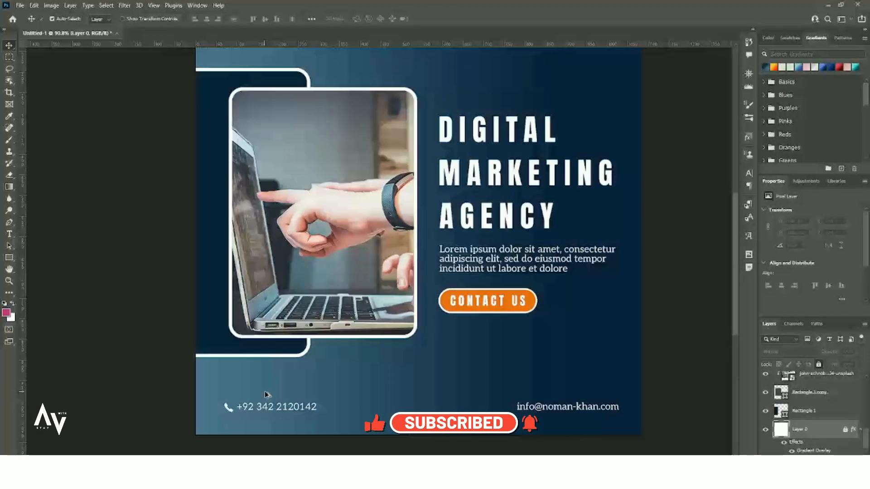
scroll(234, 410, "up", 5)
left_click(234, 410)
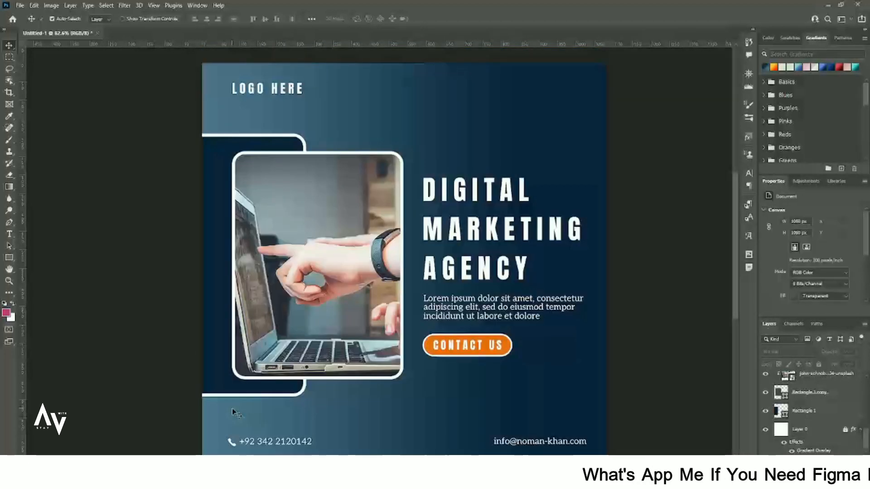
scroll(233, 412, "down", 4)
left_click(229, 412)
scroll(229, 412, "up", 7)
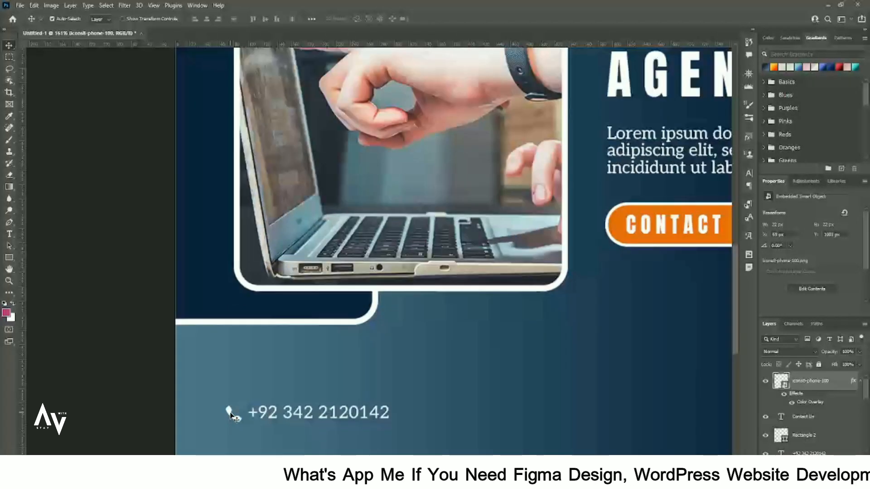
key("ctrl+t")
left_click_drag(245, 406, 251, 402)
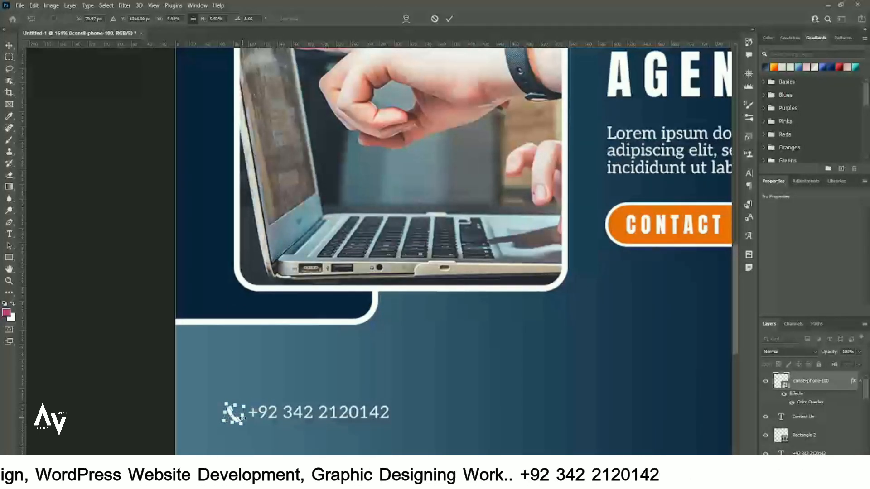
key("Return")
Begin placing another image file from the File menu.
scroll(234, 416, "down", 7)
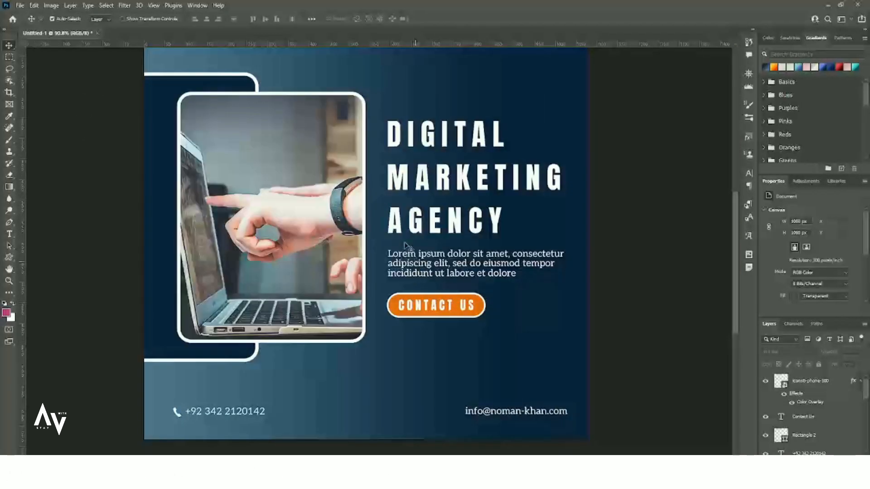
scroll(387, 236, "up", 3)
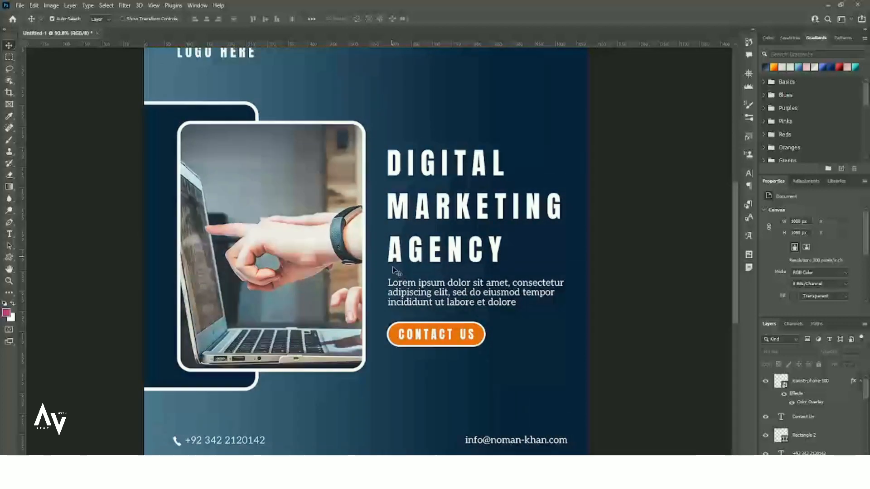
scroll(393, 260, "down", 2)
left_click(20, 5)
Place the envelope PNG embedded and scale it to 25 px beside the email address.
left_click(47, 195)
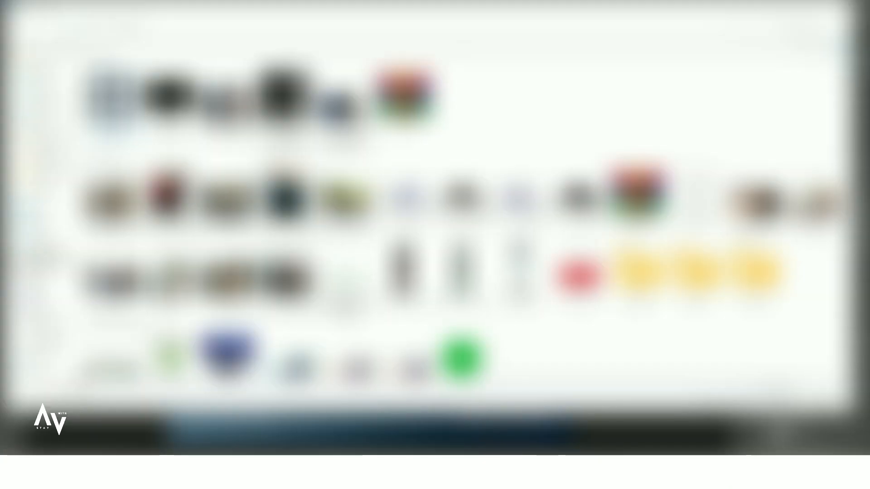
left_click(173, 102)
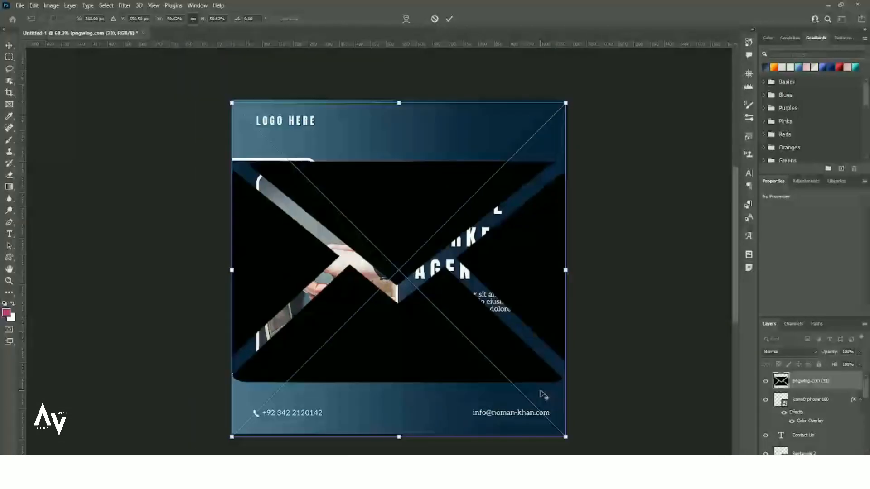
left_click_drag(566, 436, 397, 290)
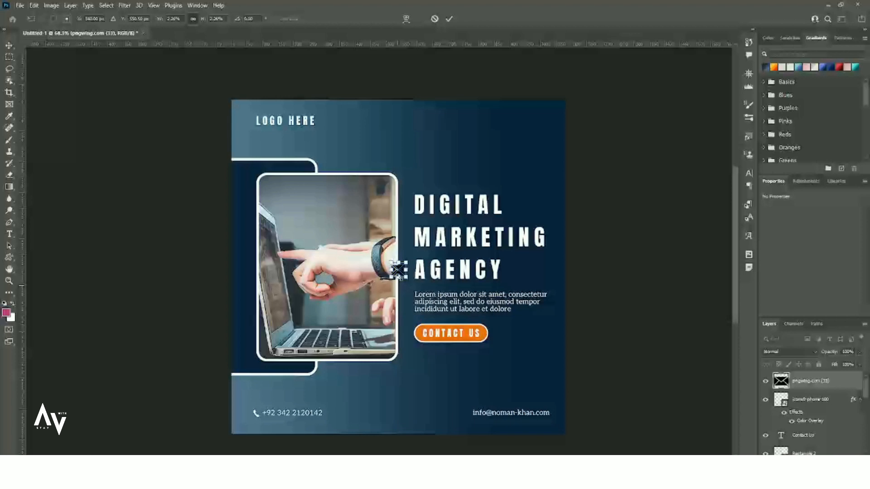
left_click_drag(398, 271, 457, 415)
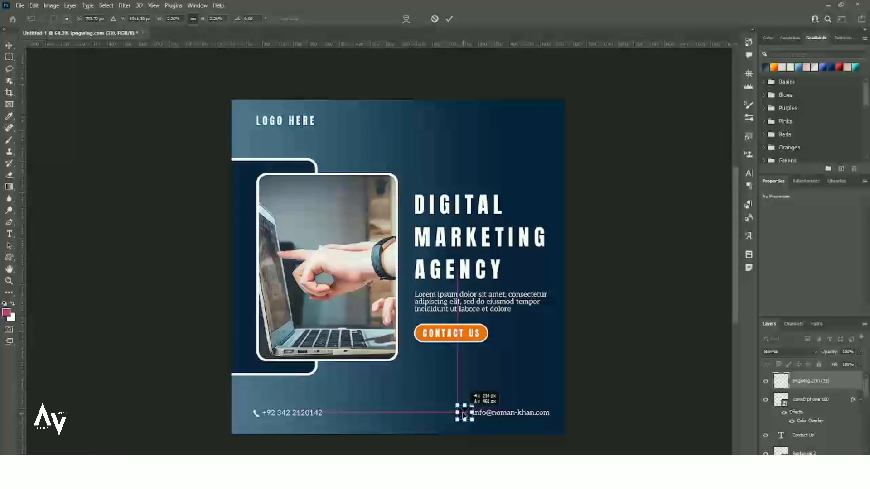
scroll(470, 424, "up", 5)
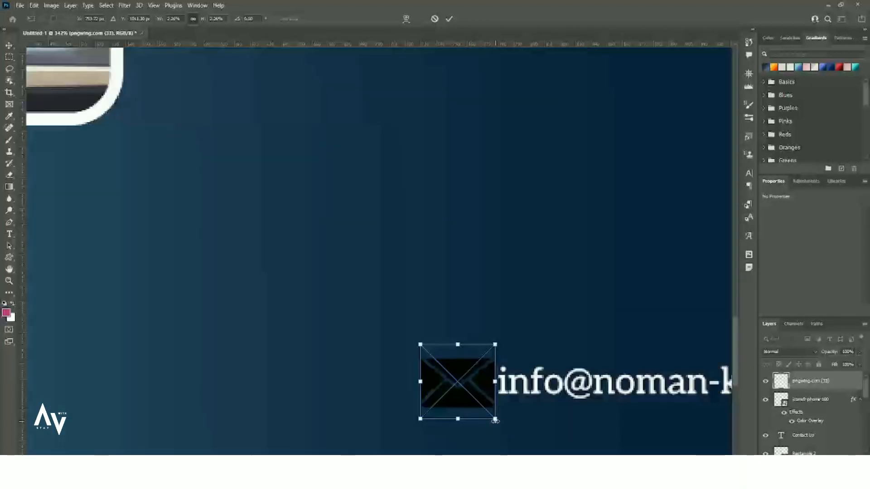
left_click_drag(494, 420, 468, 378)
key("Return")
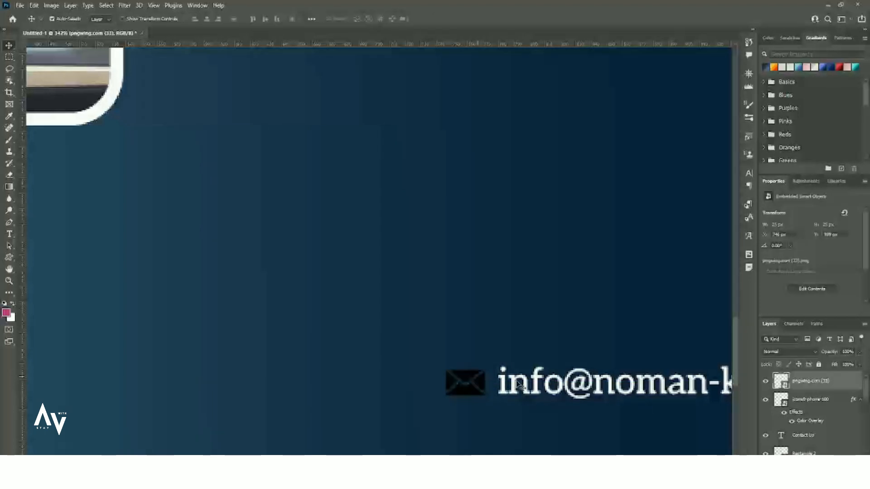
Turn the envelope icon white with a Color Overlay layer style.
double_click(837, 381)
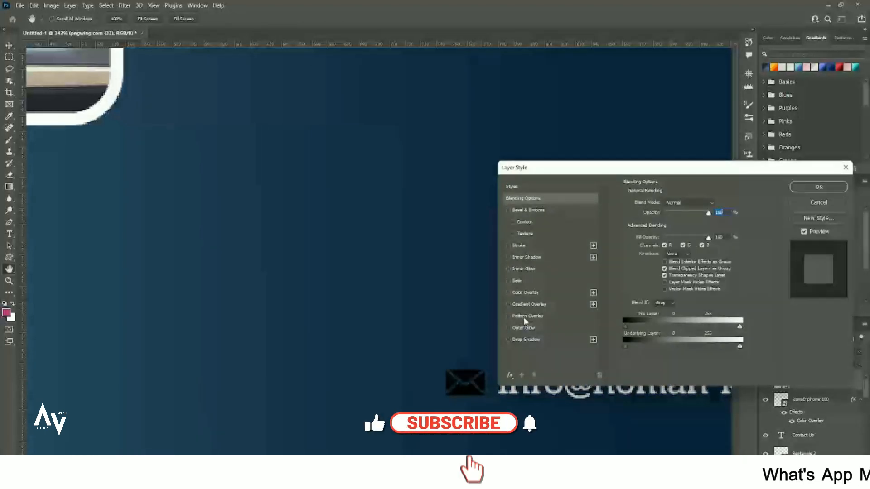
left_click(527, 293)
left_click(818, 188)
scroll(403, 295, "down", 8)
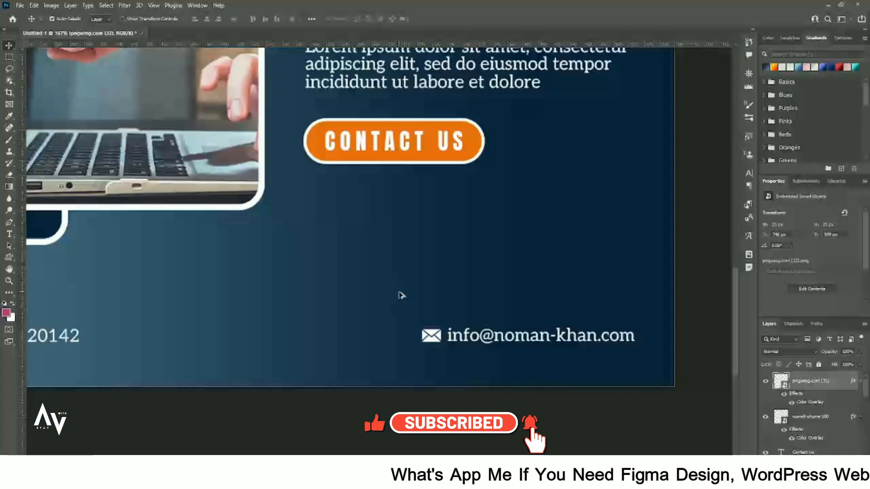
scroll(284, 287, "up", 3)
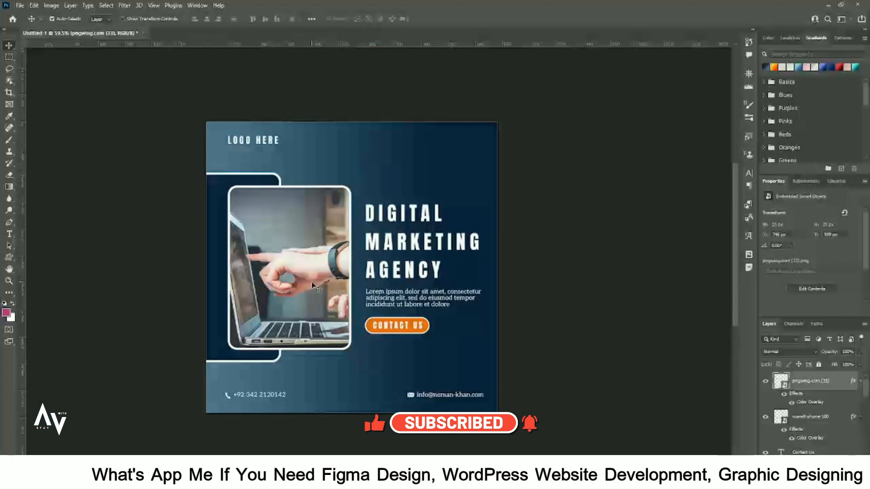
left_click(20, 5)
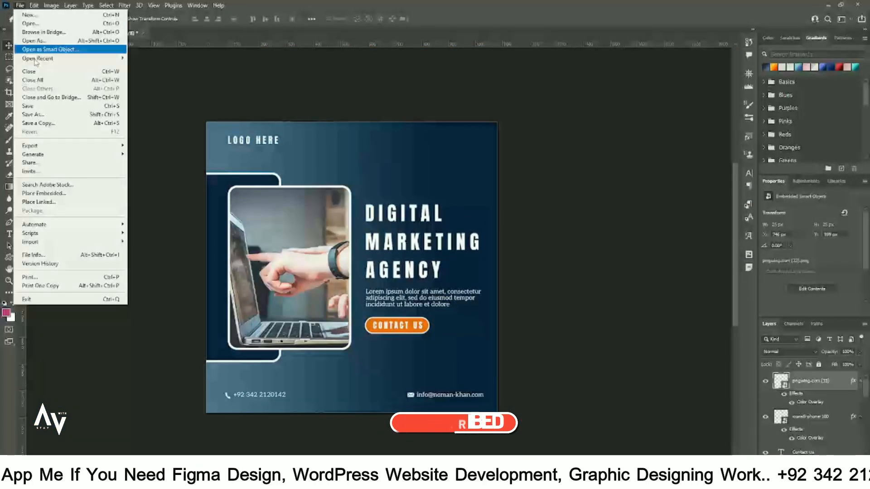
Place the social icons image sheet embedded in the design.
left_click(44, 193)
left_click(113, 97)
left_click(780, 399)
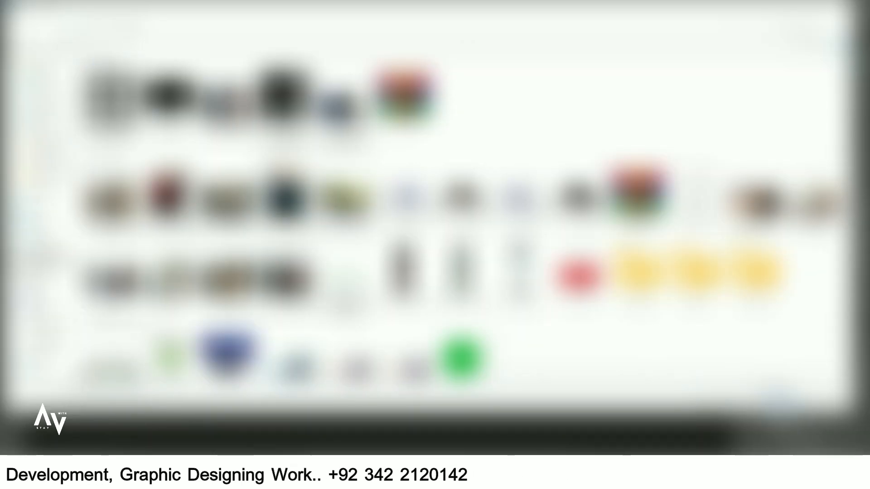
key("Return")
Copy the top icon row to its own layer, hide the sheet, and shrink it to about 110 px.
left_click(9, 57)
left_click_drag(215, 142, 483, 213)
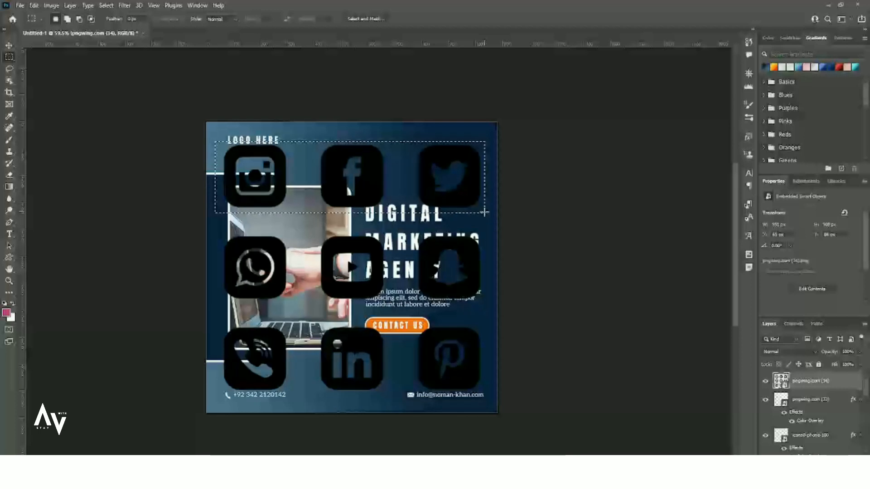
key("ctrl+j")
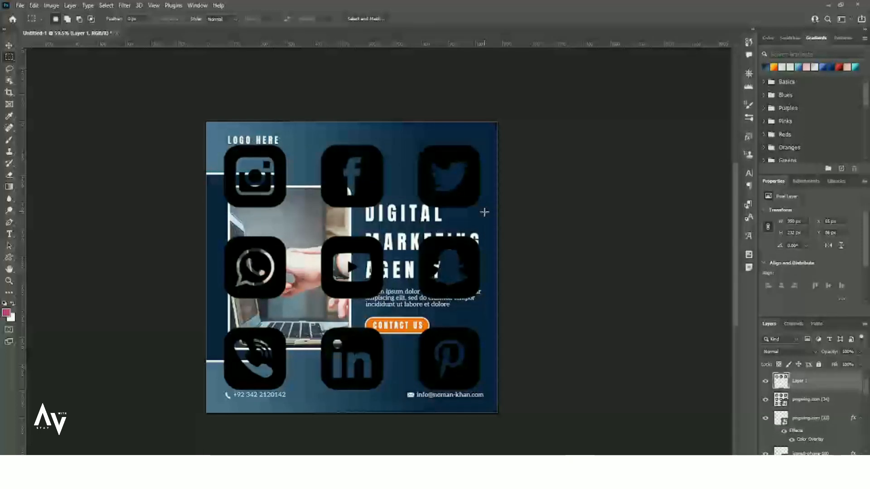
left_click(765, 400)
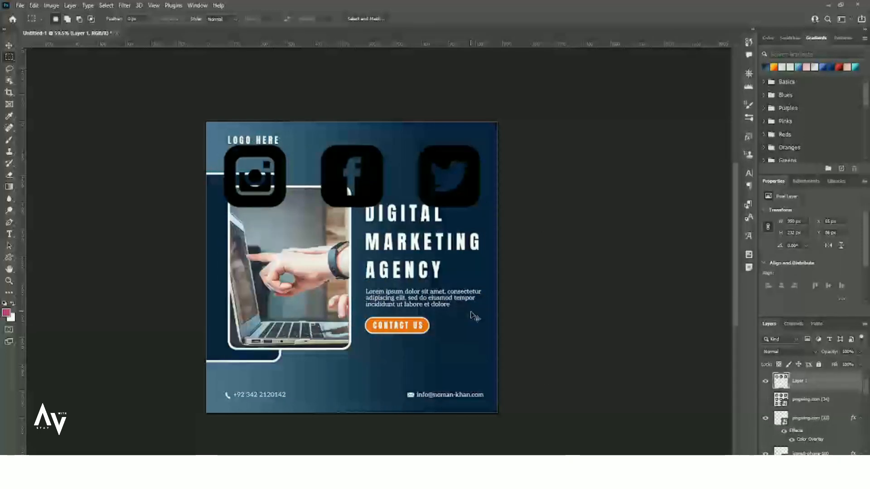
key("ctrl+t")
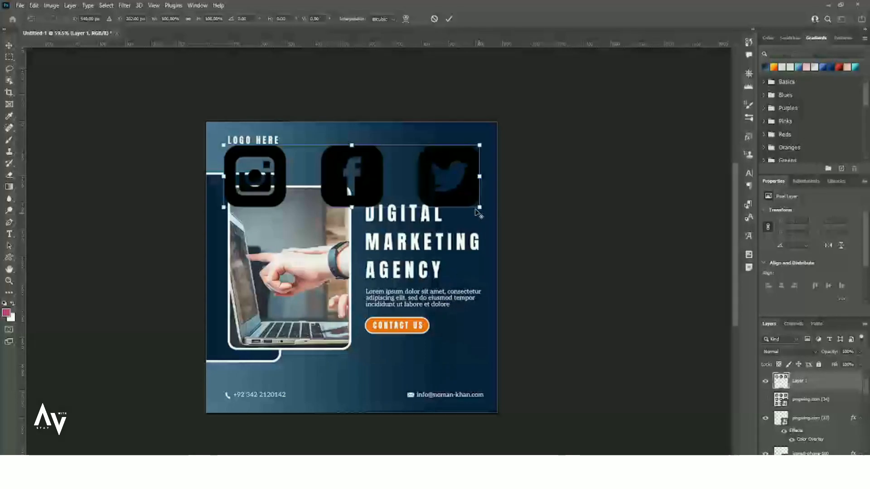
left_click_drag(478, 209, 472, 143)
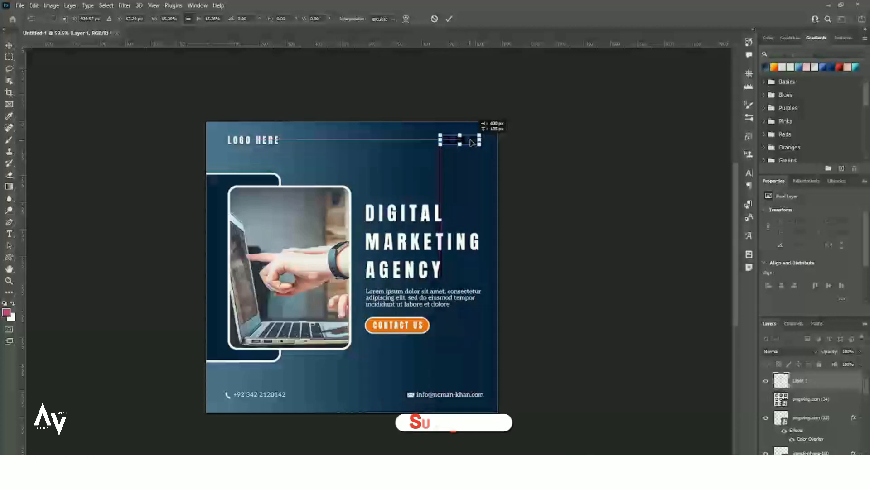
key("Return")
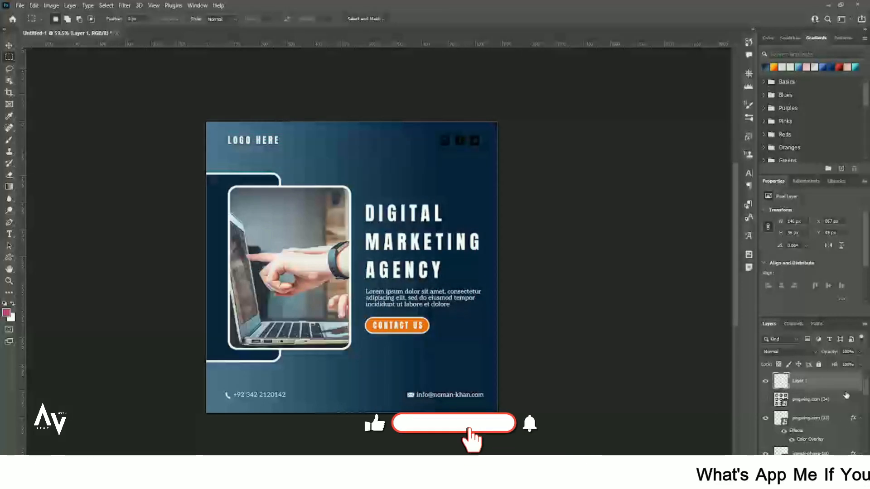
Make the Instagram, Facebook and Twitter icons white with a Color Overlay layer style.
double_click(842, 386)
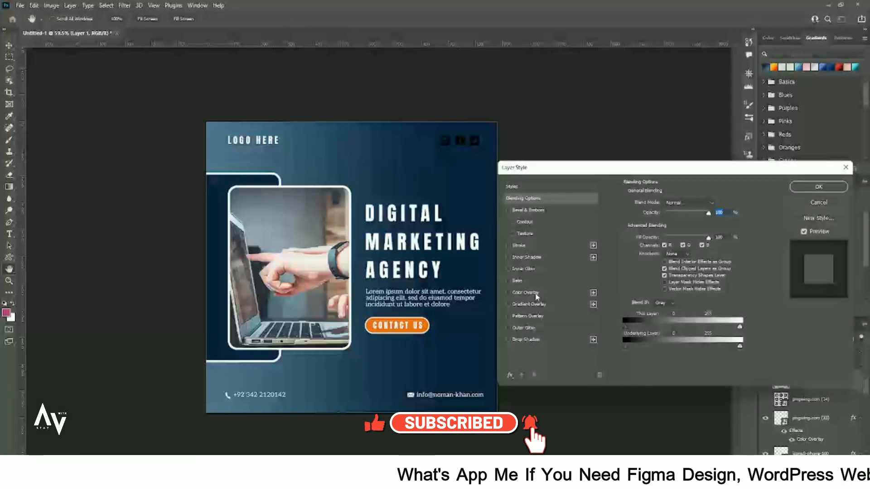
left_click(543, 292)
left_click(802, 186)
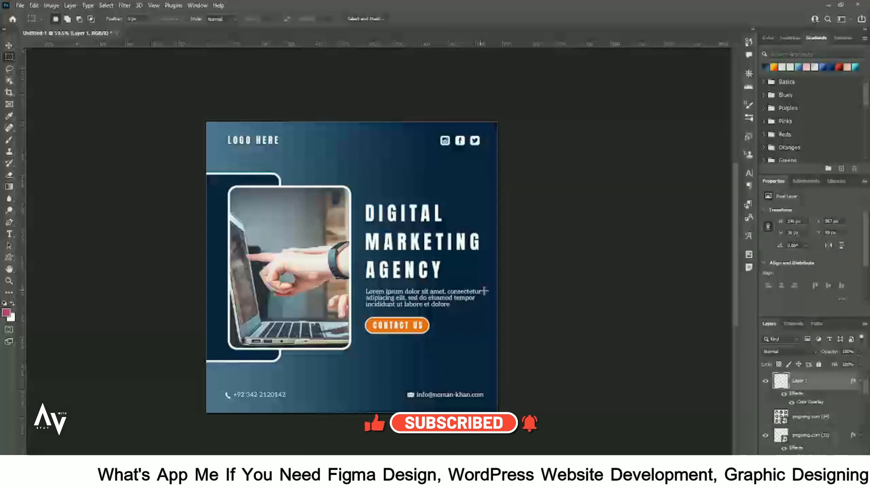
left_click(8, 45)
scroll(227, 313, "up", 3)
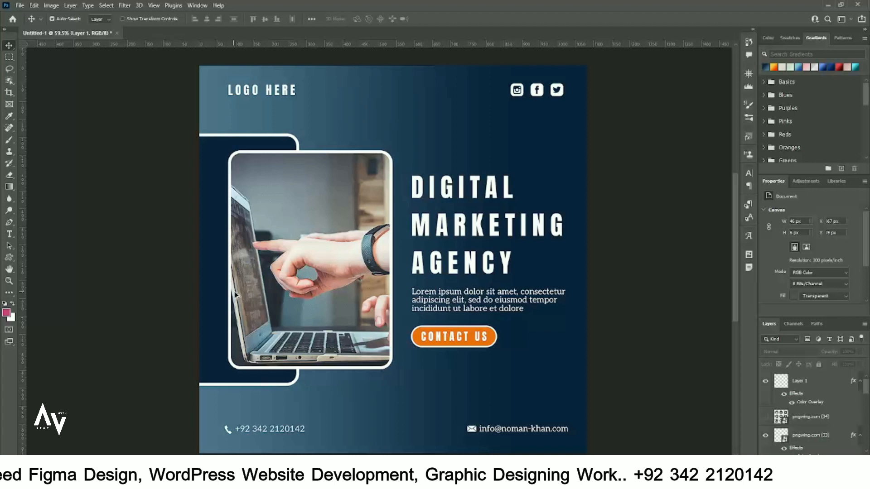
scroll(263, 303, "right", 4)
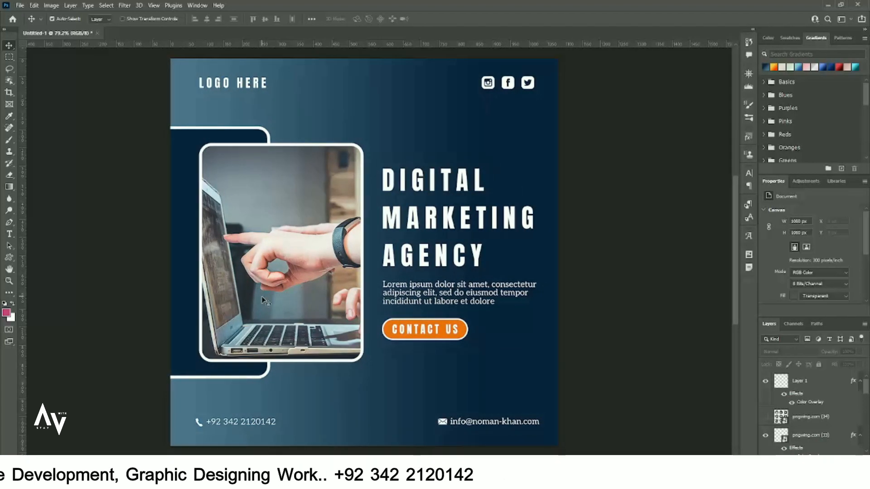
scroll(262, 300, "up", 1)
Change the CONTACT US Rectangle 2 fill from orange to the navy recent colour.
left_click(455, 339)
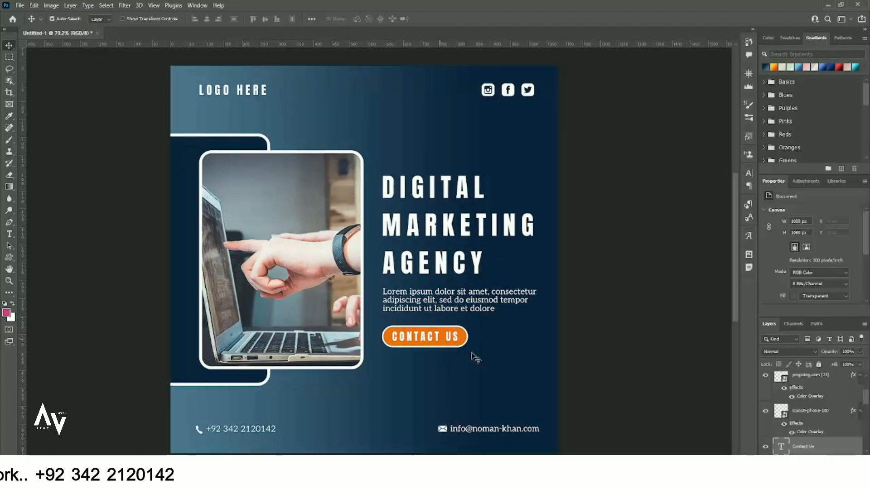
scroll(818, 430, "down", 2)
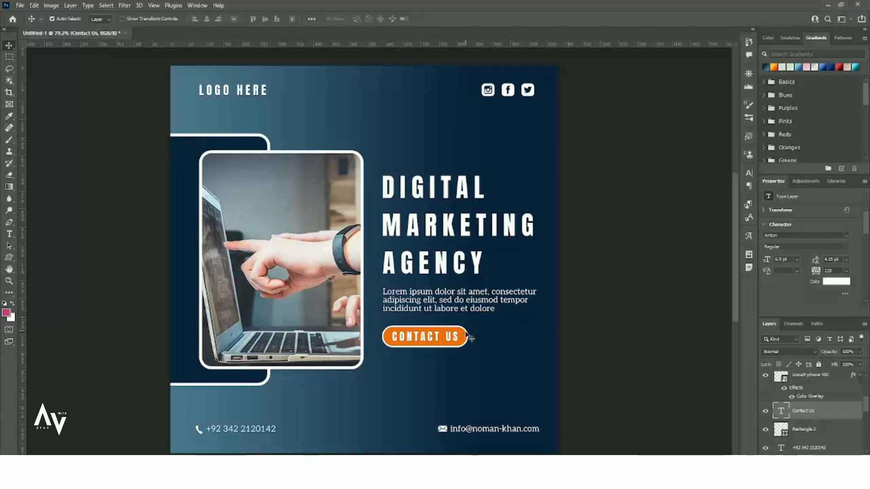
left_click(802, 431)
left_click(791, 276)
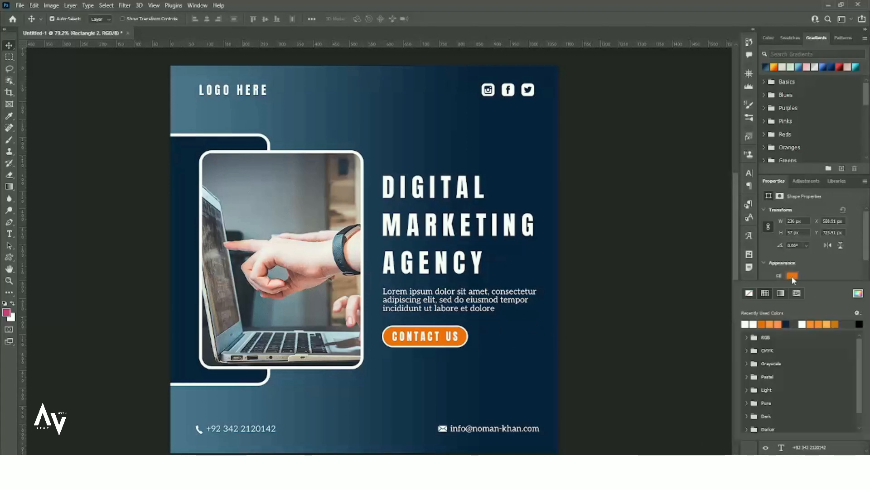
left_click(786, 322)
left_click(670, 316)
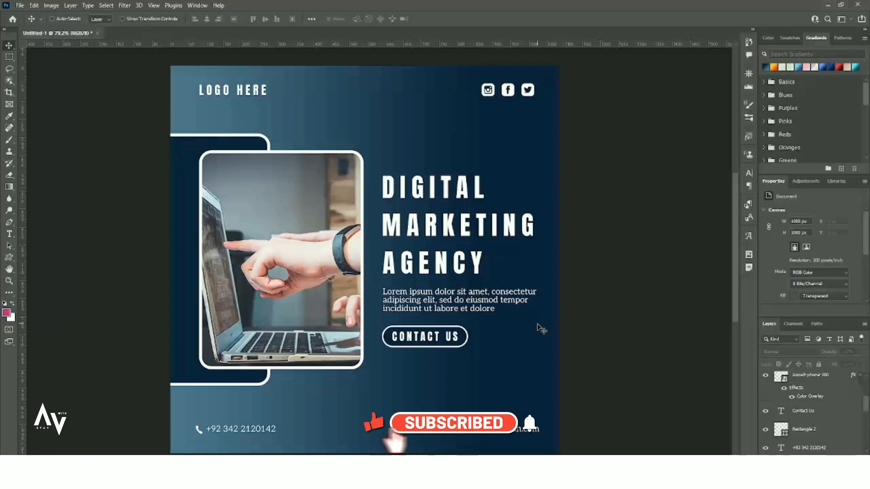
Open Save for Web with Alt+Shift+Ctrl+S to preview the 1080×1080 JPEG export.
key("ctrl+alt+shift+s")
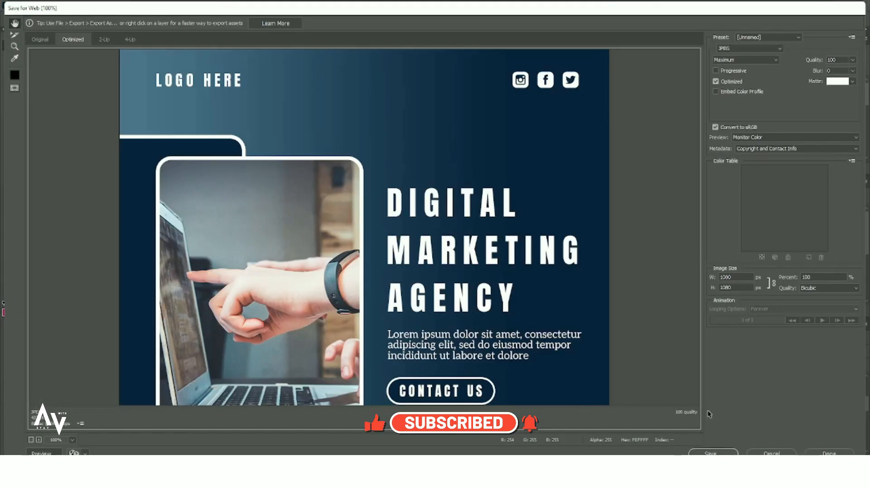